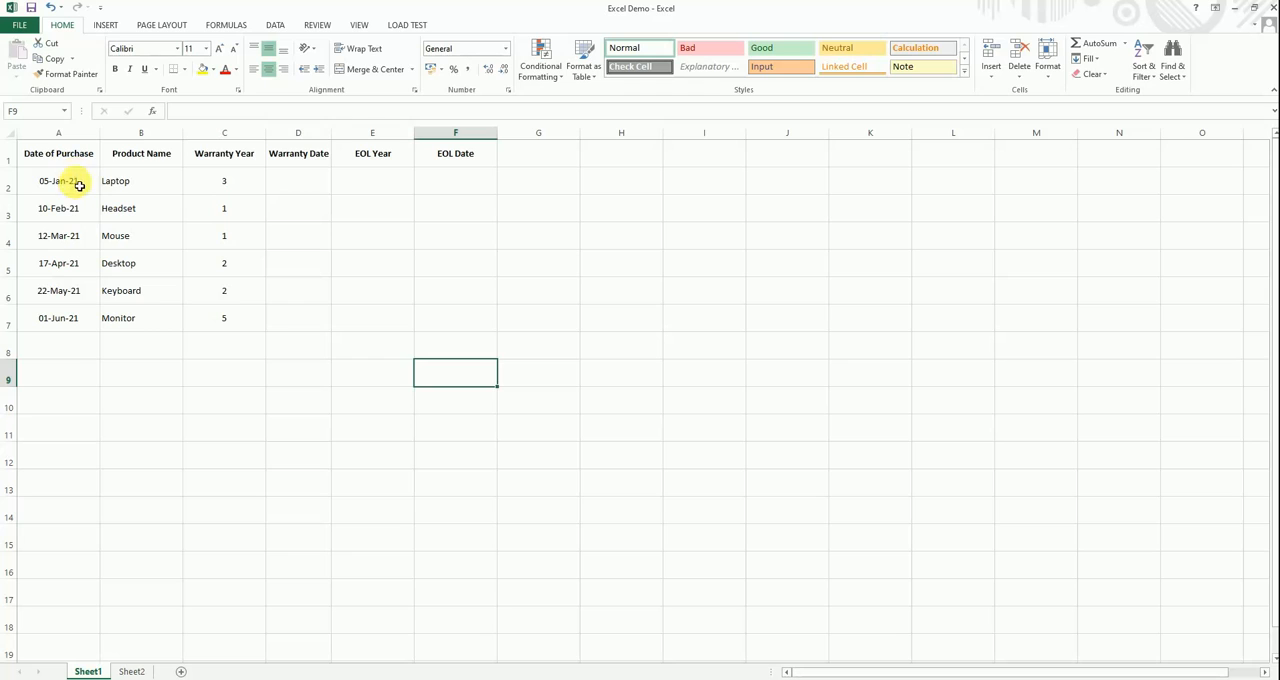
- Examine the Laptop row's Date of Purchase, Product Name and Warranty Year entries, and the empty Warranty Date cell
click(88, 181)
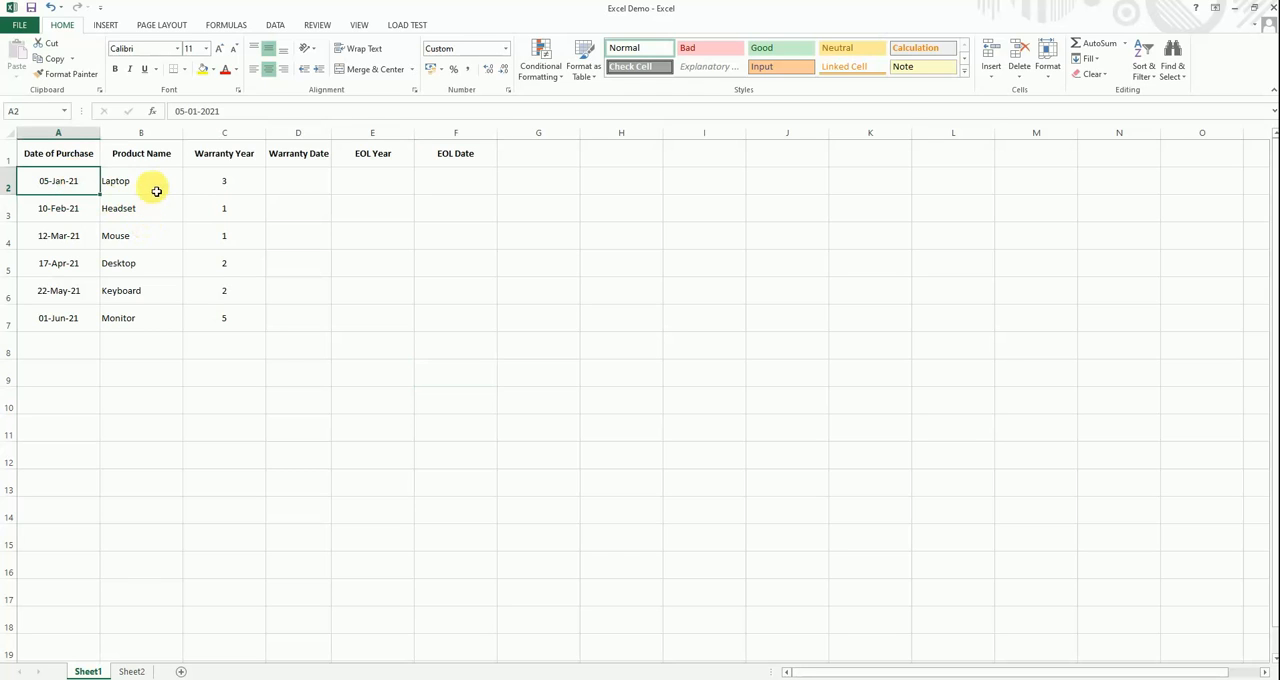
click(157, 185)
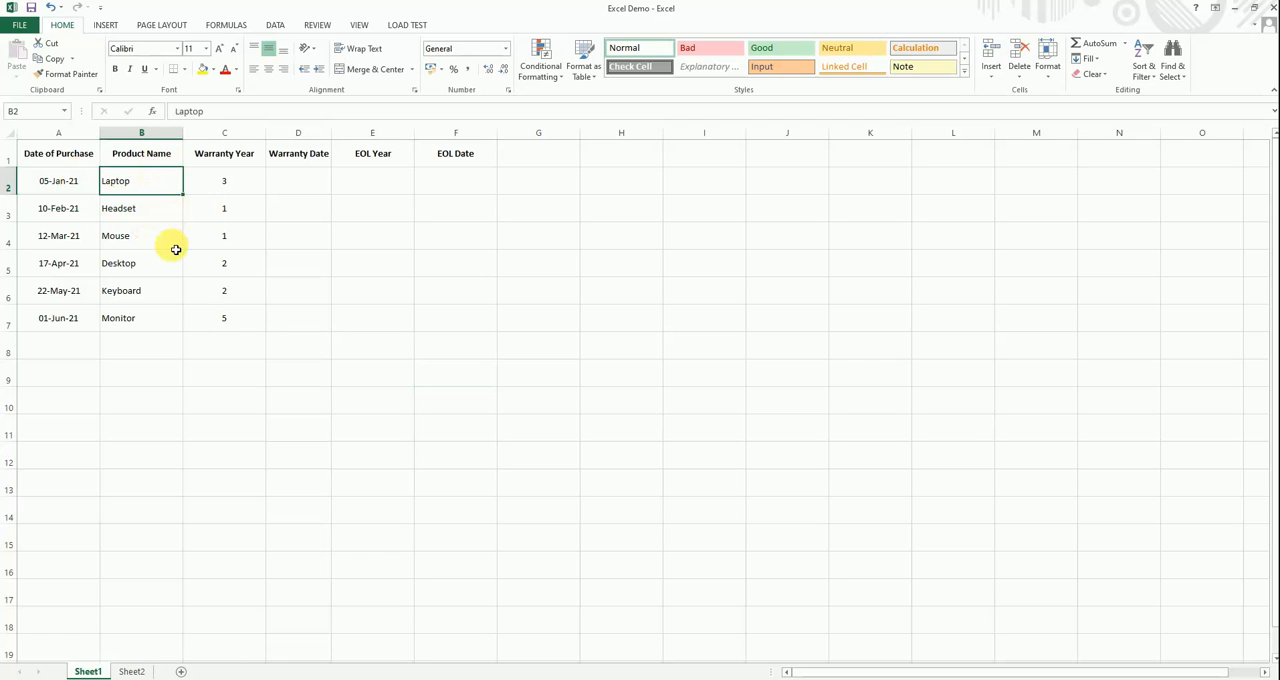
click(229, 132)
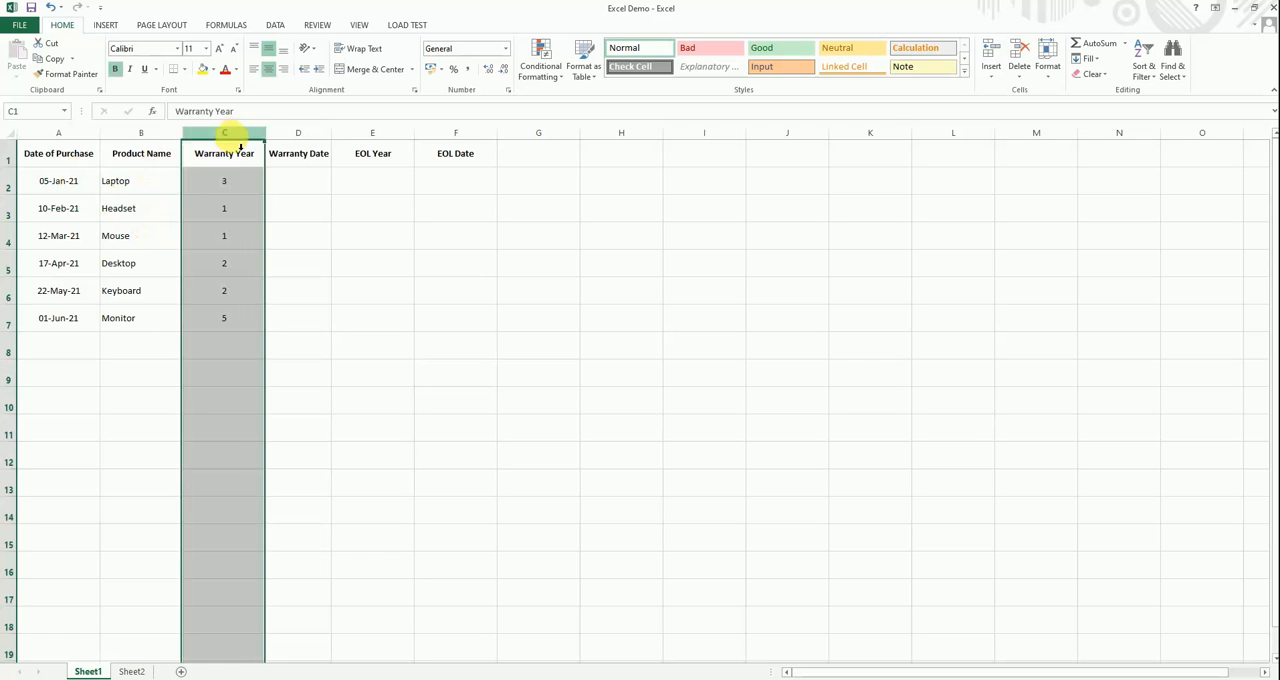
click(242, 209)
click(246, 190)
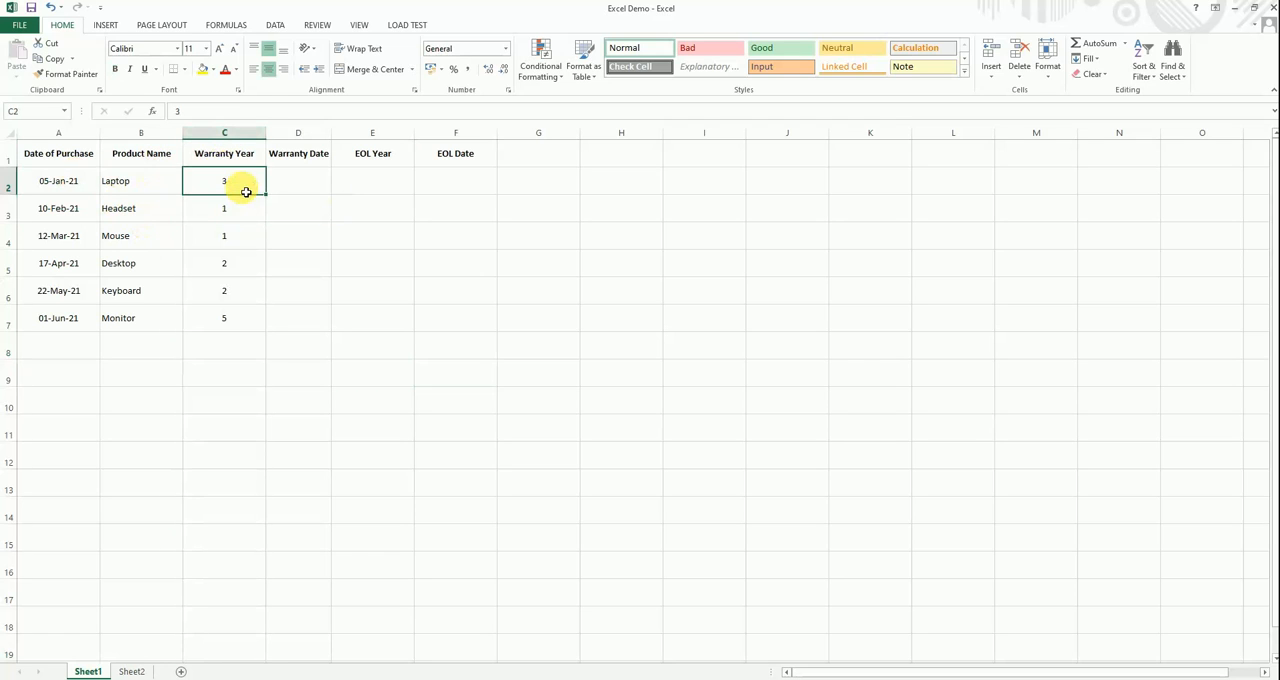
click(143, 194)
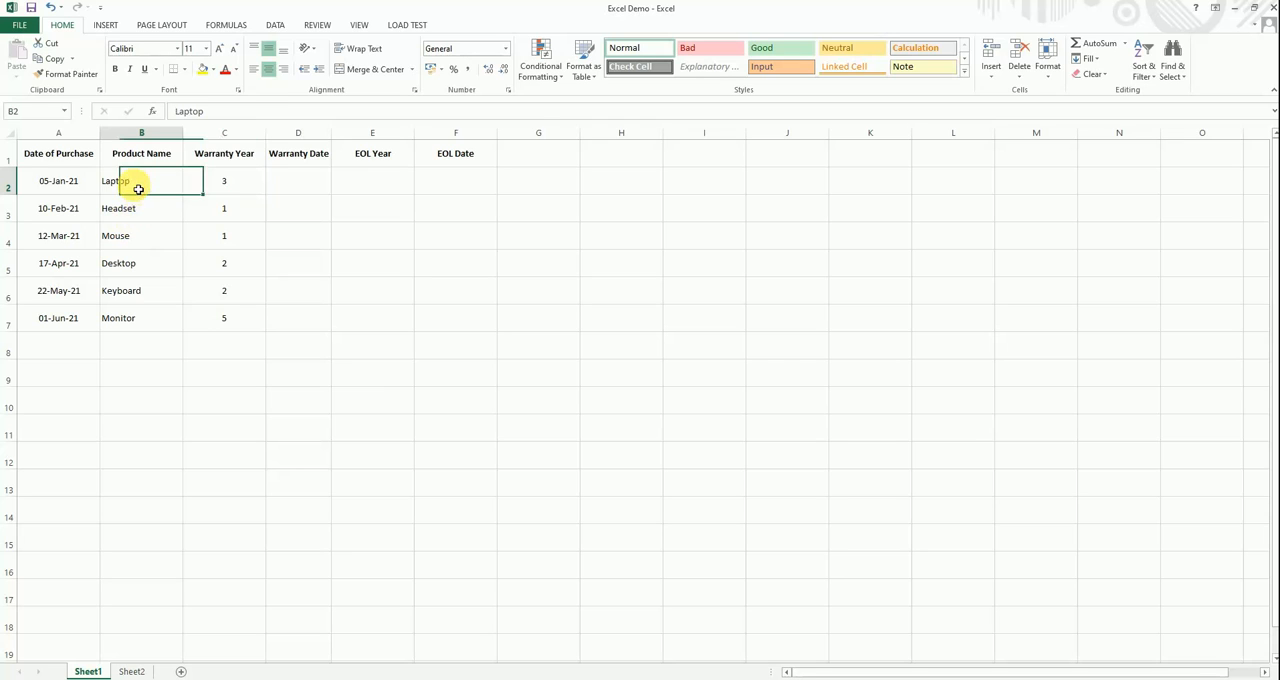
click(226, 200)
click(306, 194)
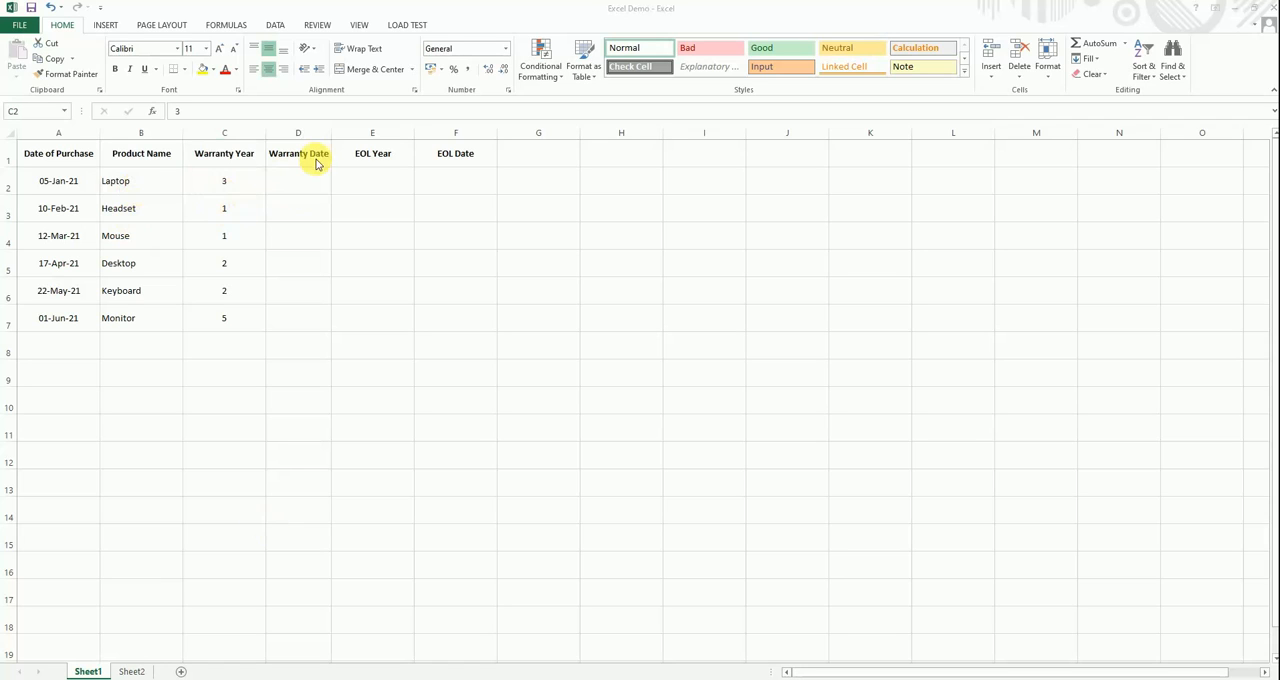
- Begin the Laptop's Warranty Date formula in D2 with =DATE(YEAR(A2)+C2, so the warranty years are added to the purchase year
click(303, 192)
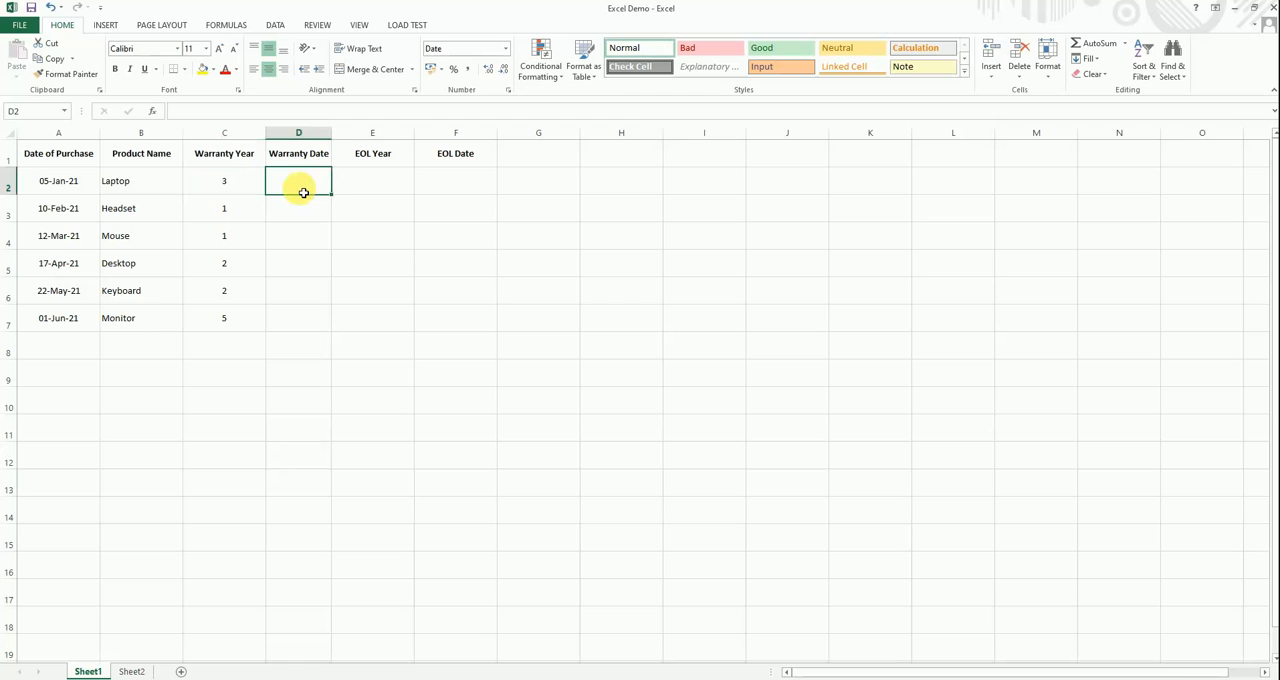
text(=)
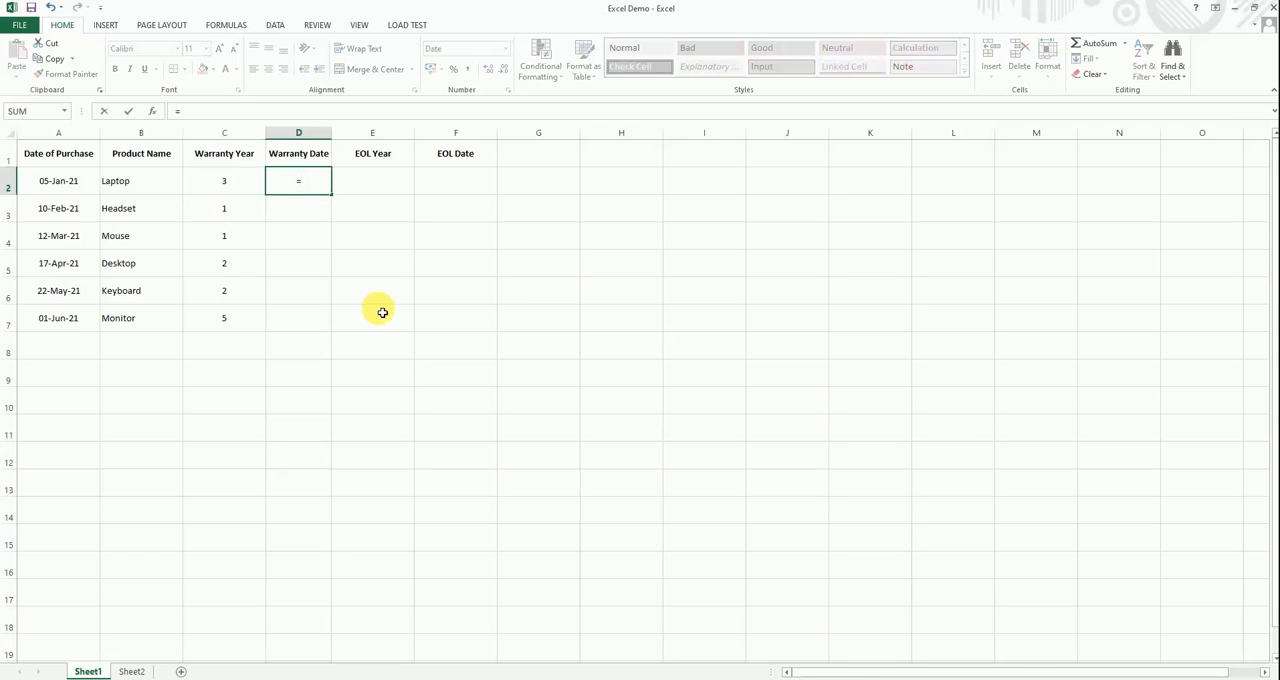
text(date)
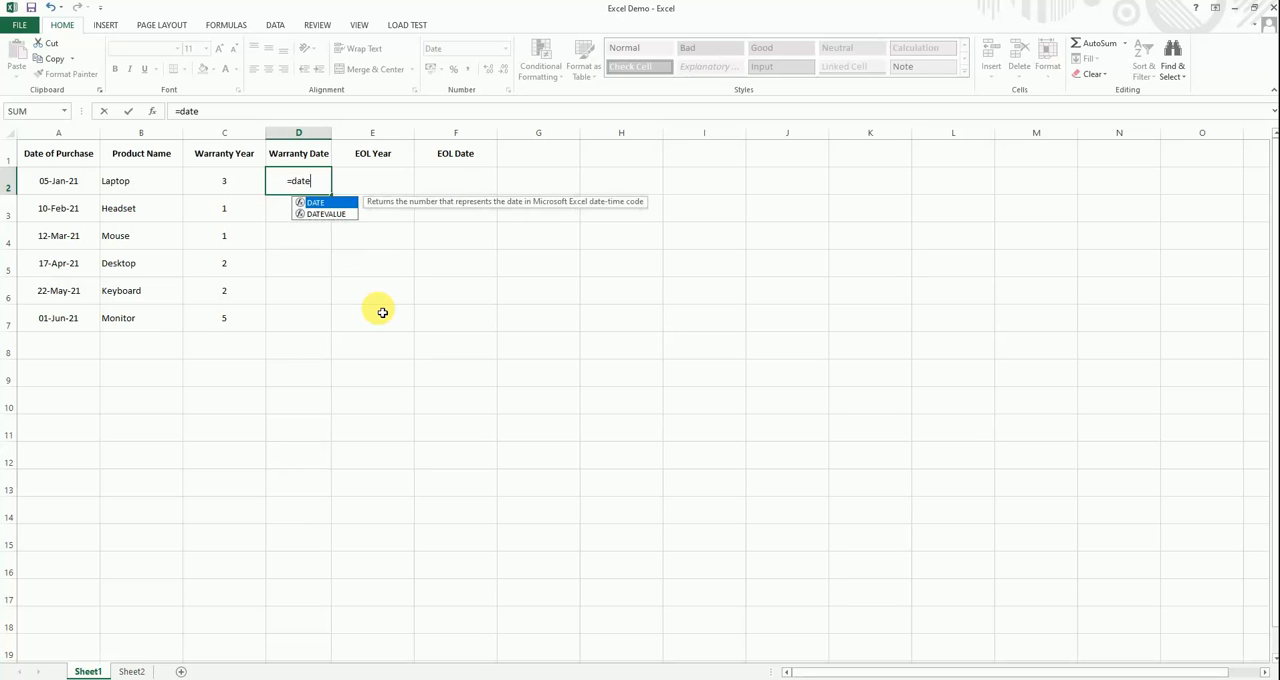
text(()
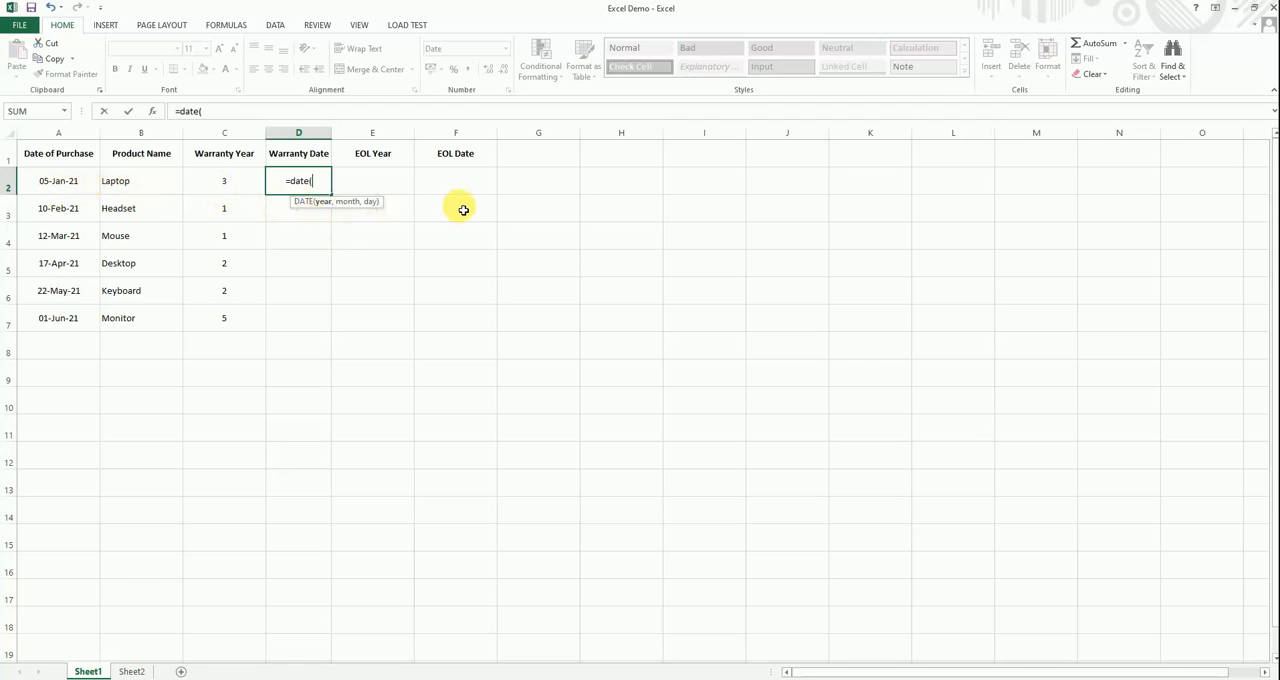
text(year()
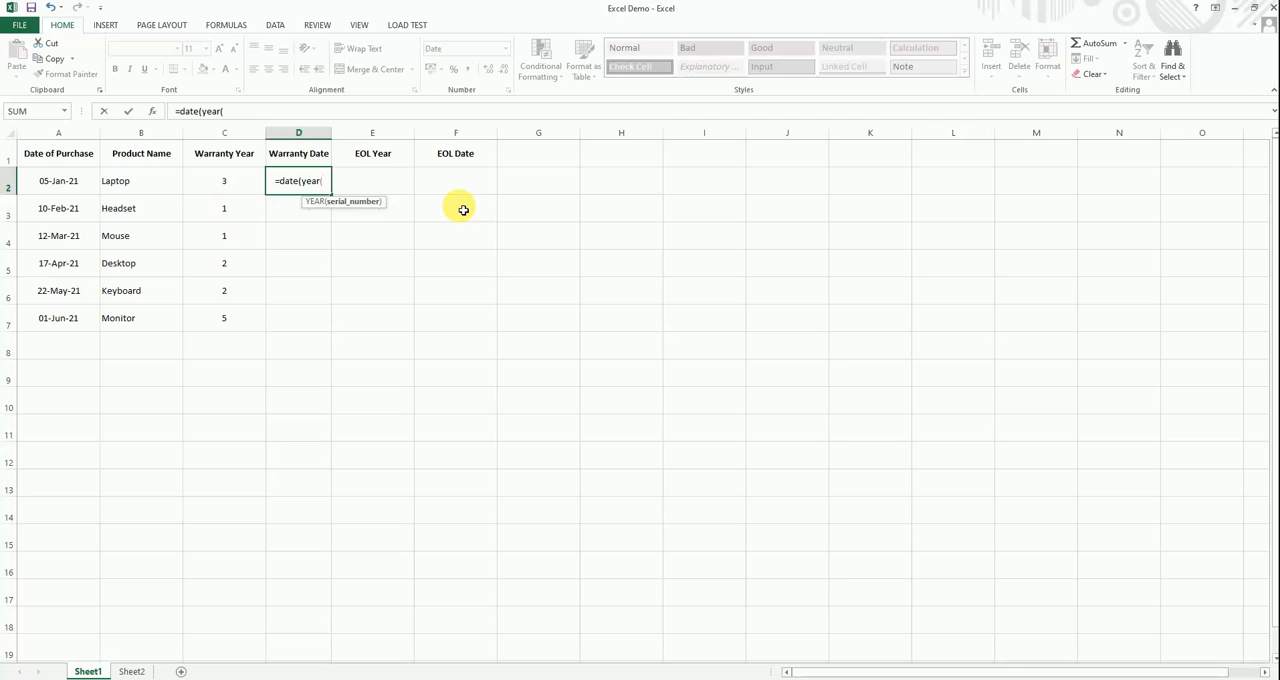
key(Left)
key(Left)
key(Left)
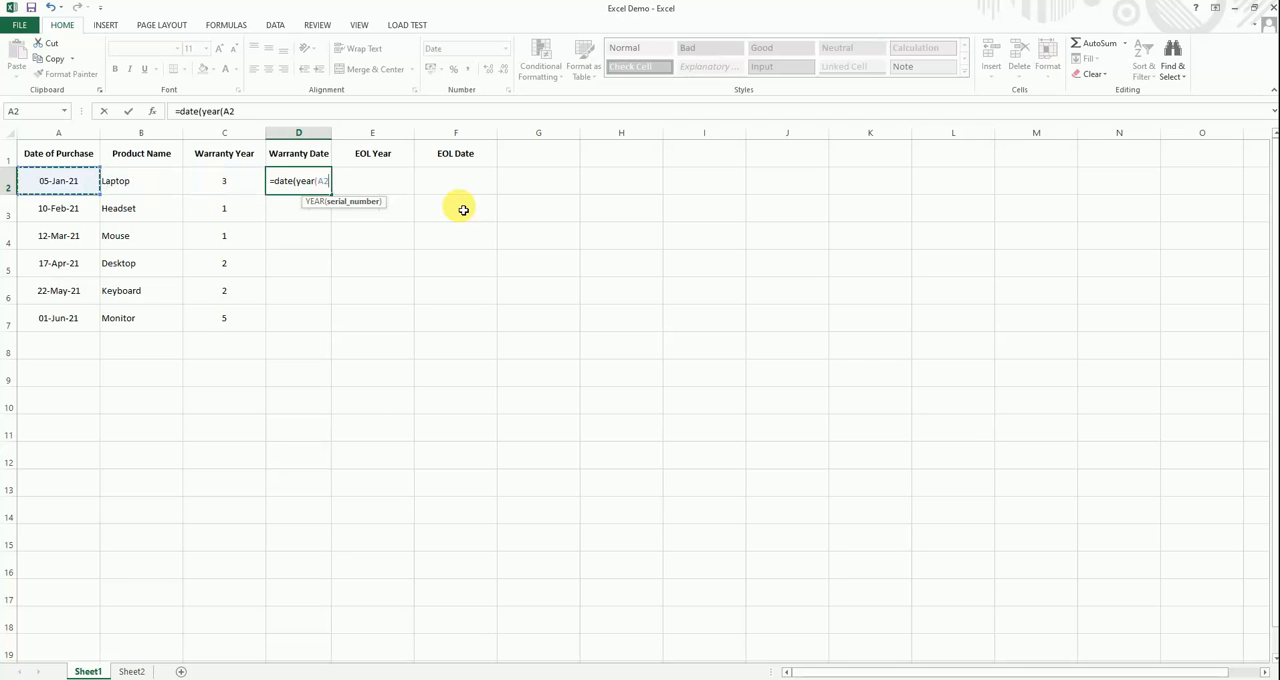
text()+)
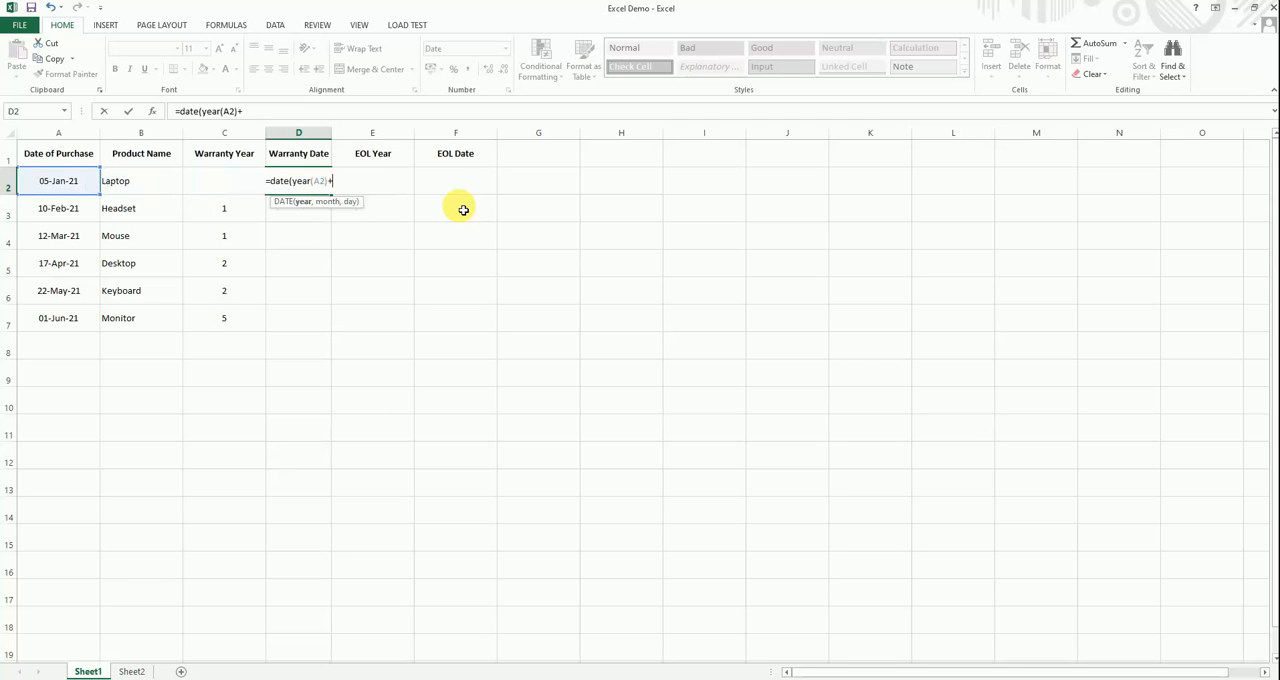
key(Left)
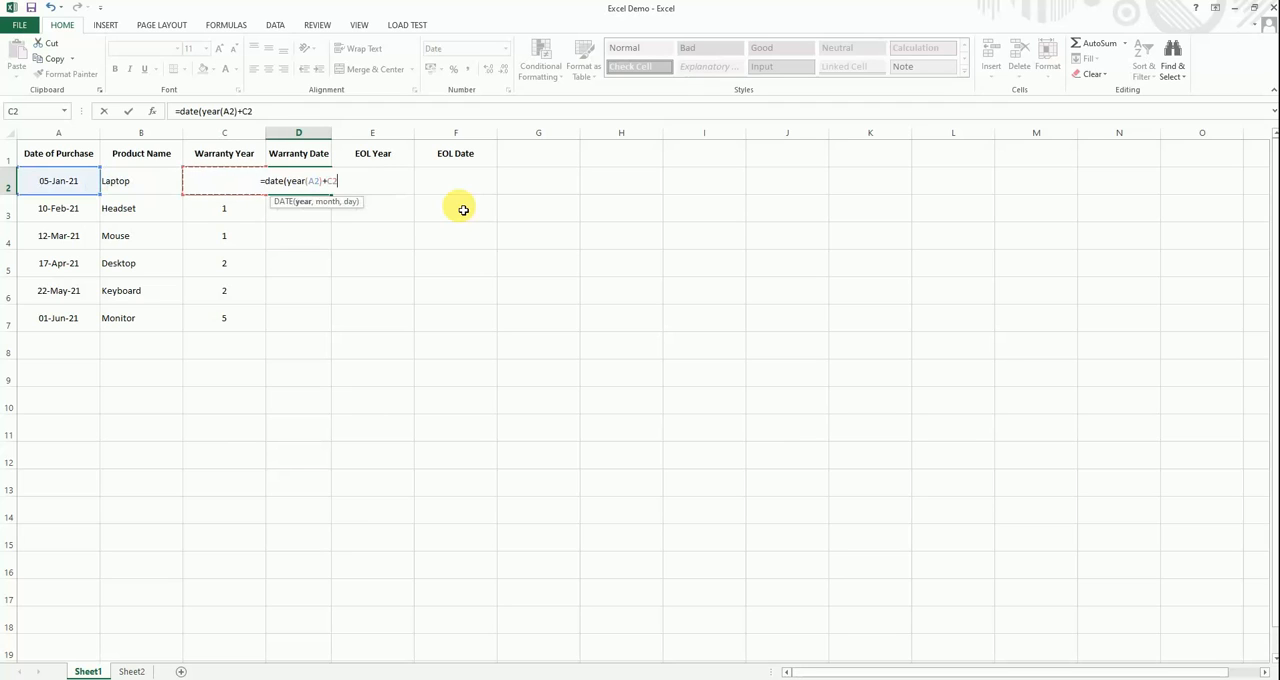
text(,)
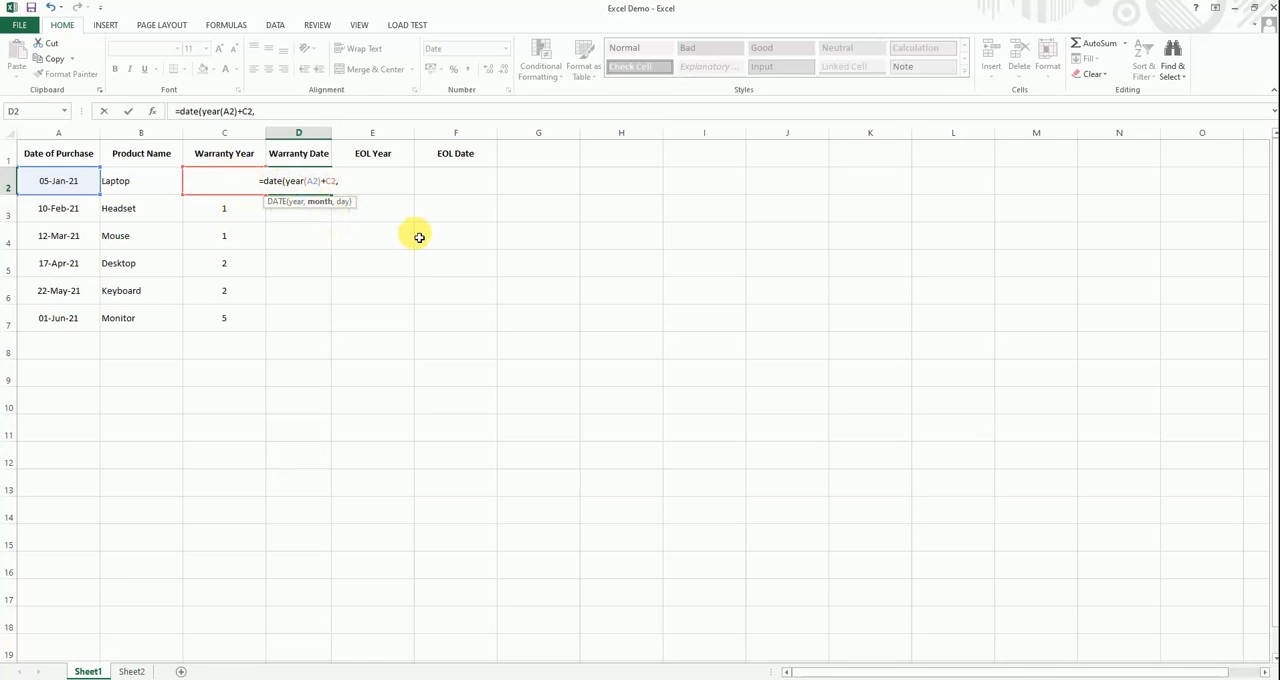
- Complete the D2 formula with MONTH(A2) and DAY(A2) as the month and day arguments and enter it
text(month)
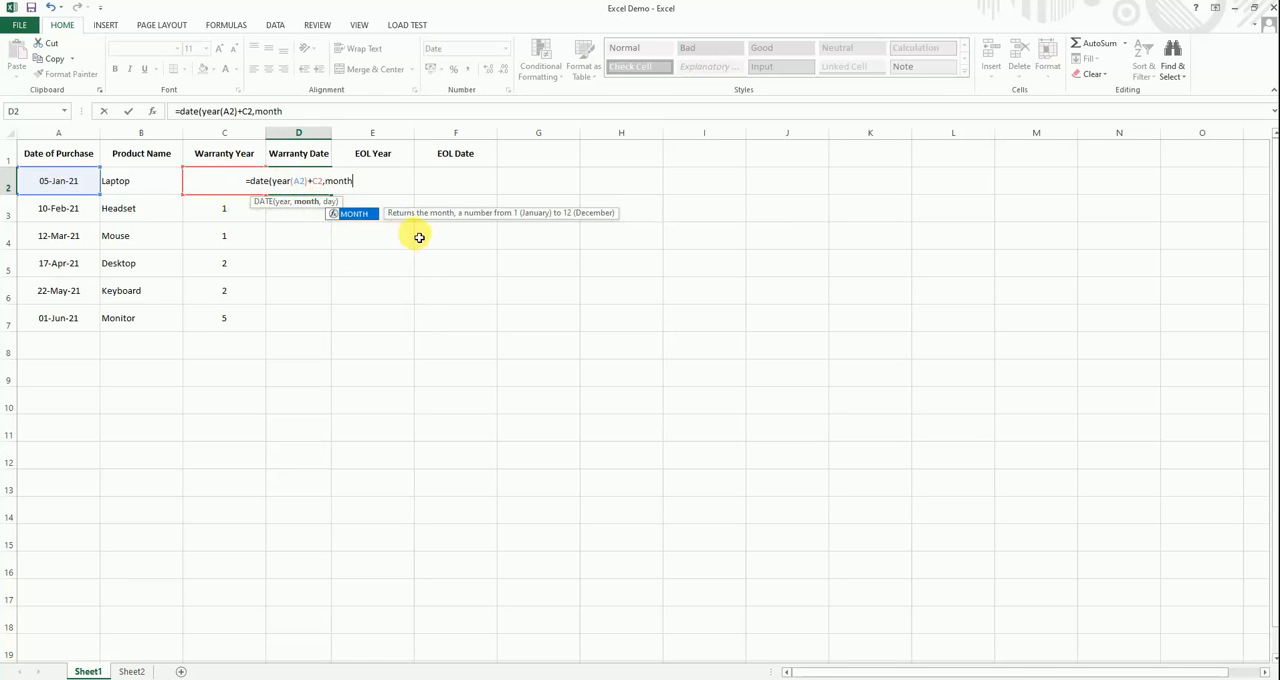
text((A2)
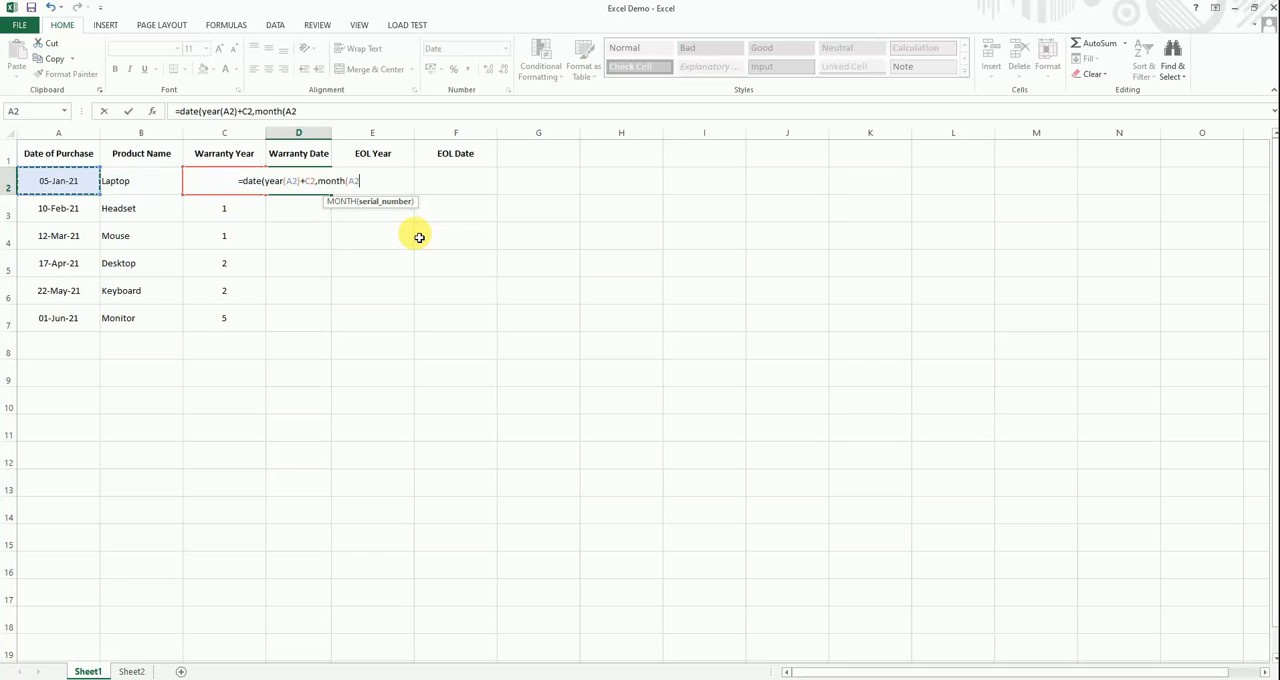
text())
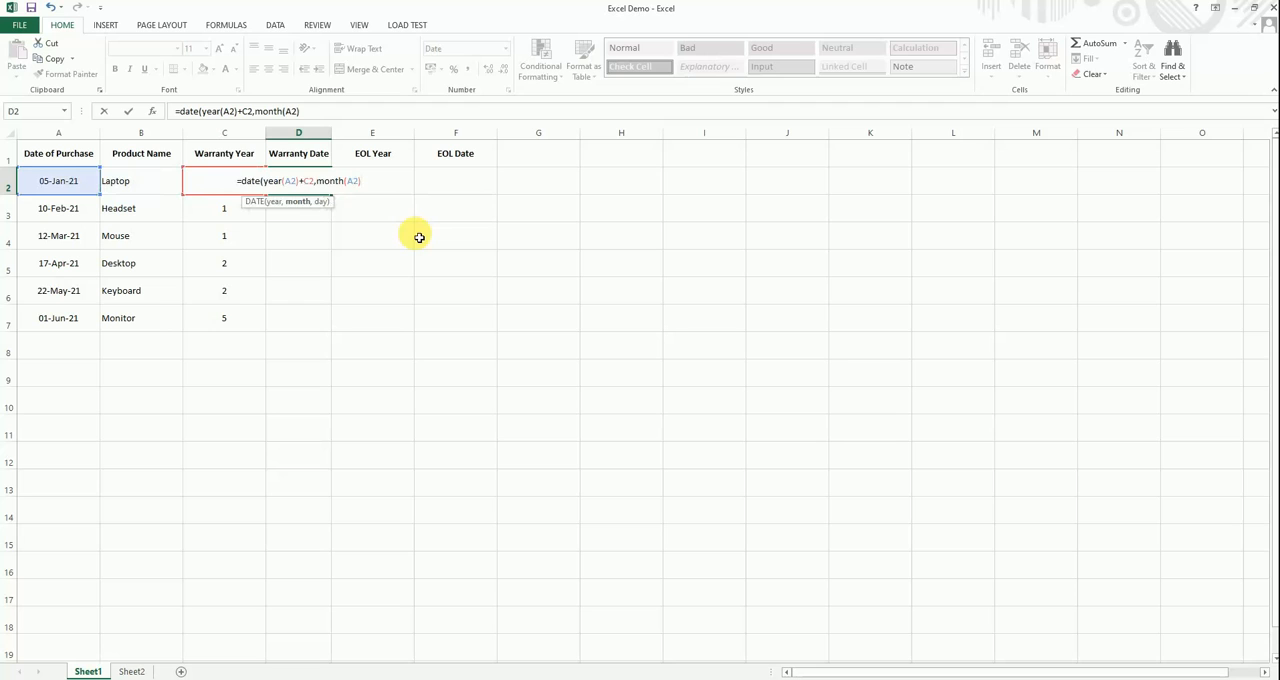
text(,)
text(day()
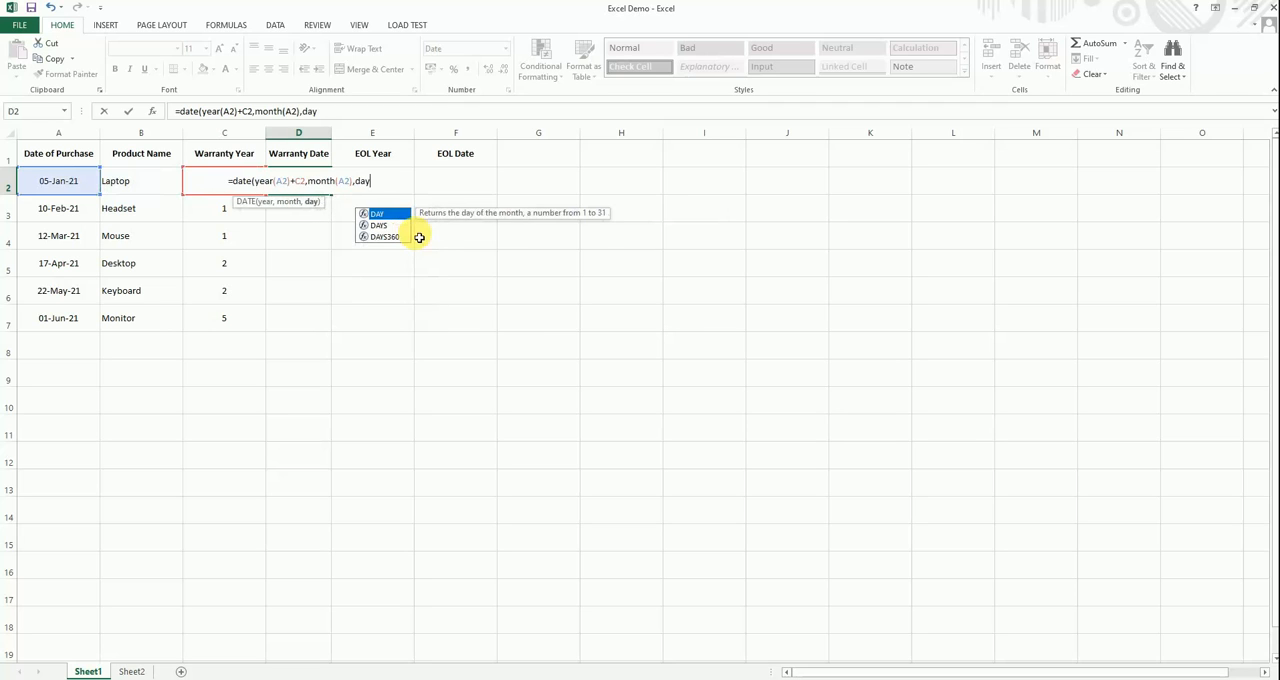
key(Left)
key(Left)
key(Left)
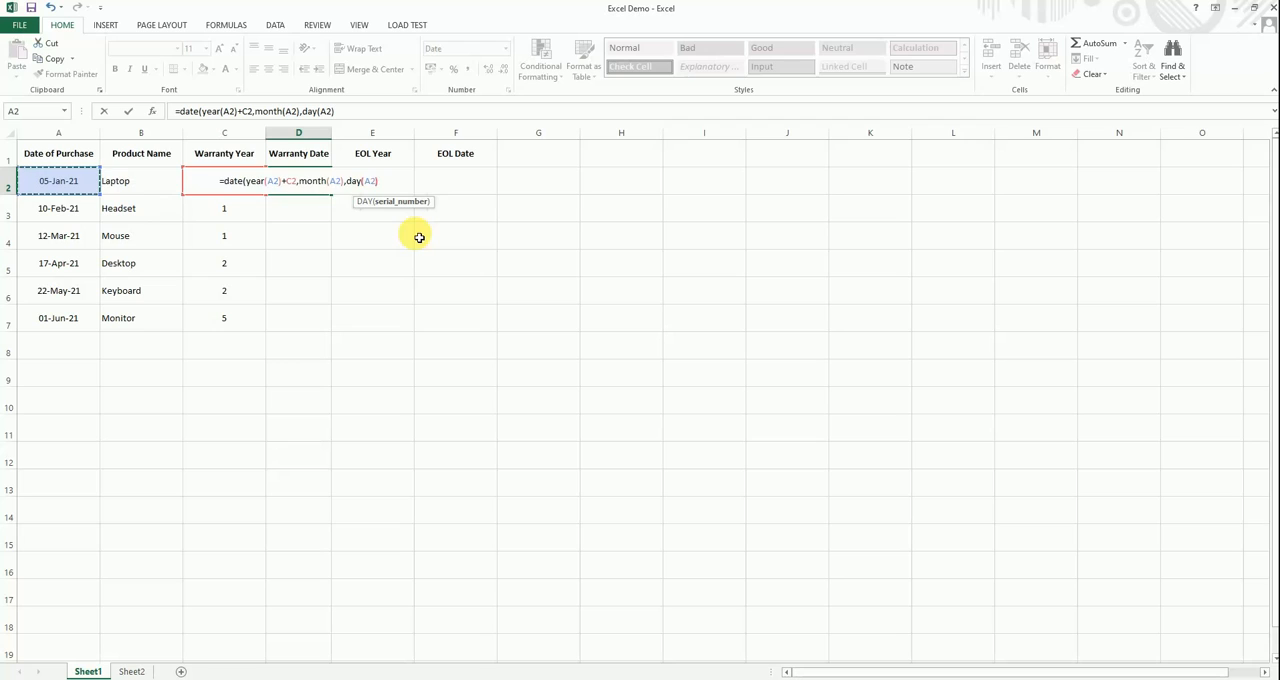
text())
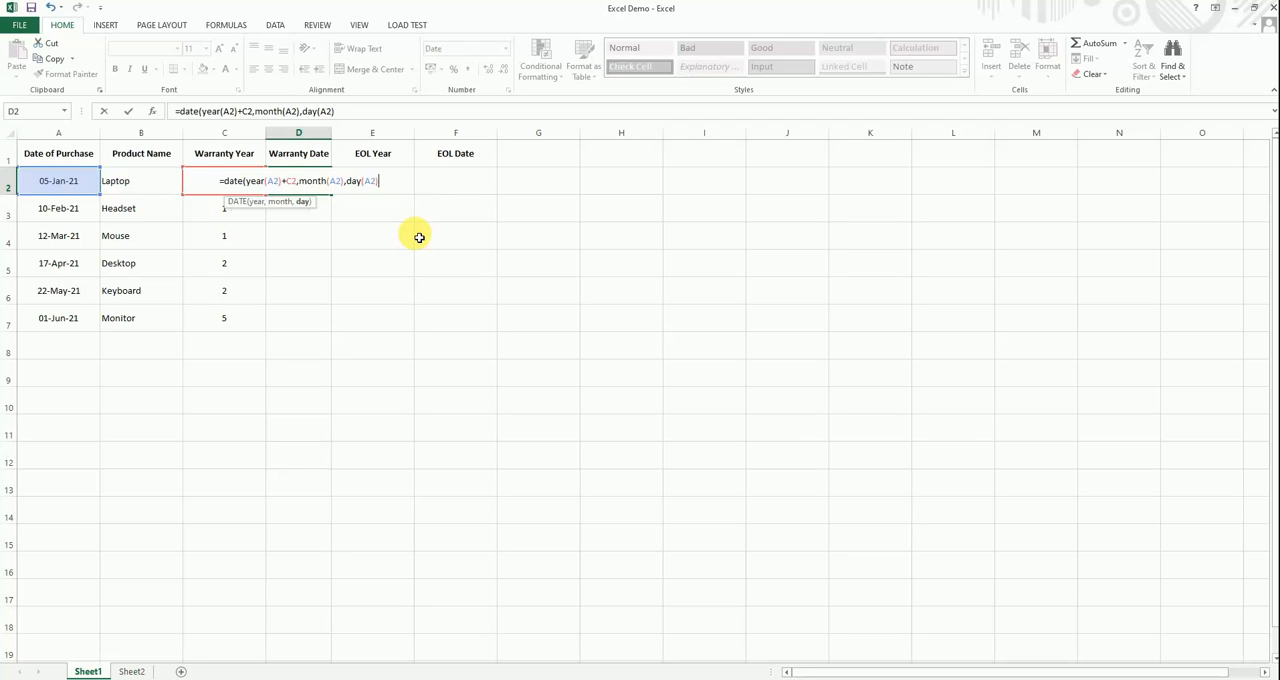
text())
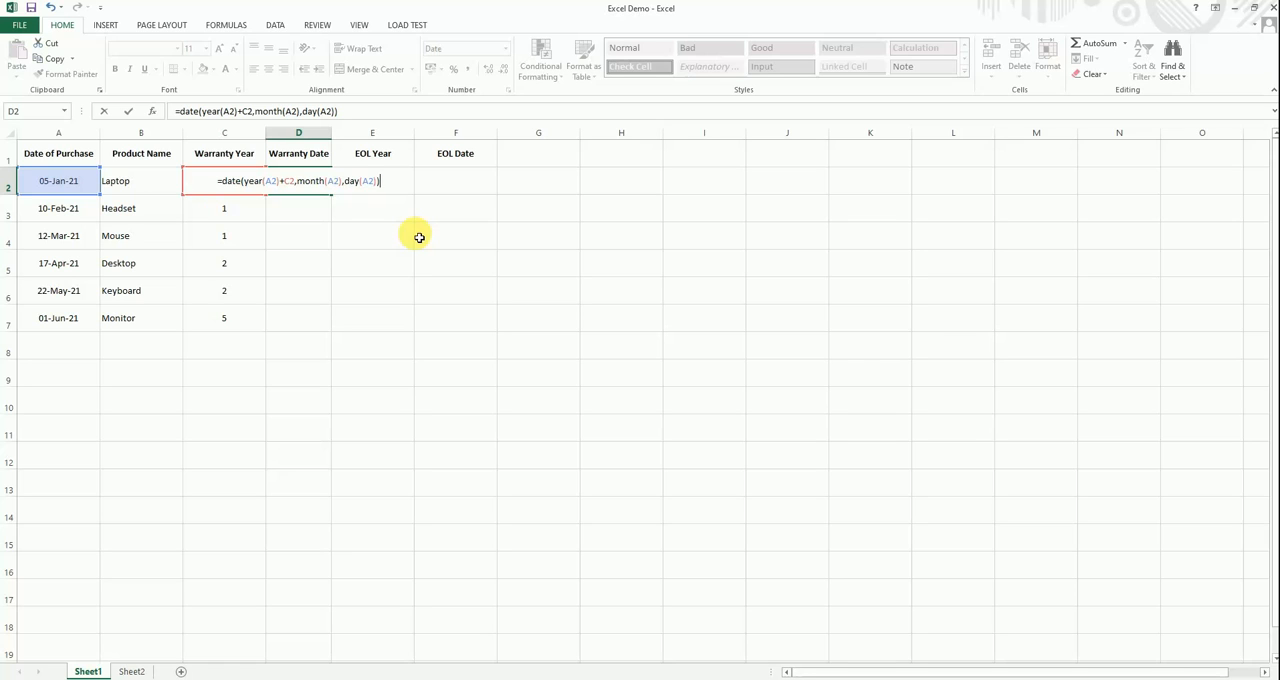
key(Return)
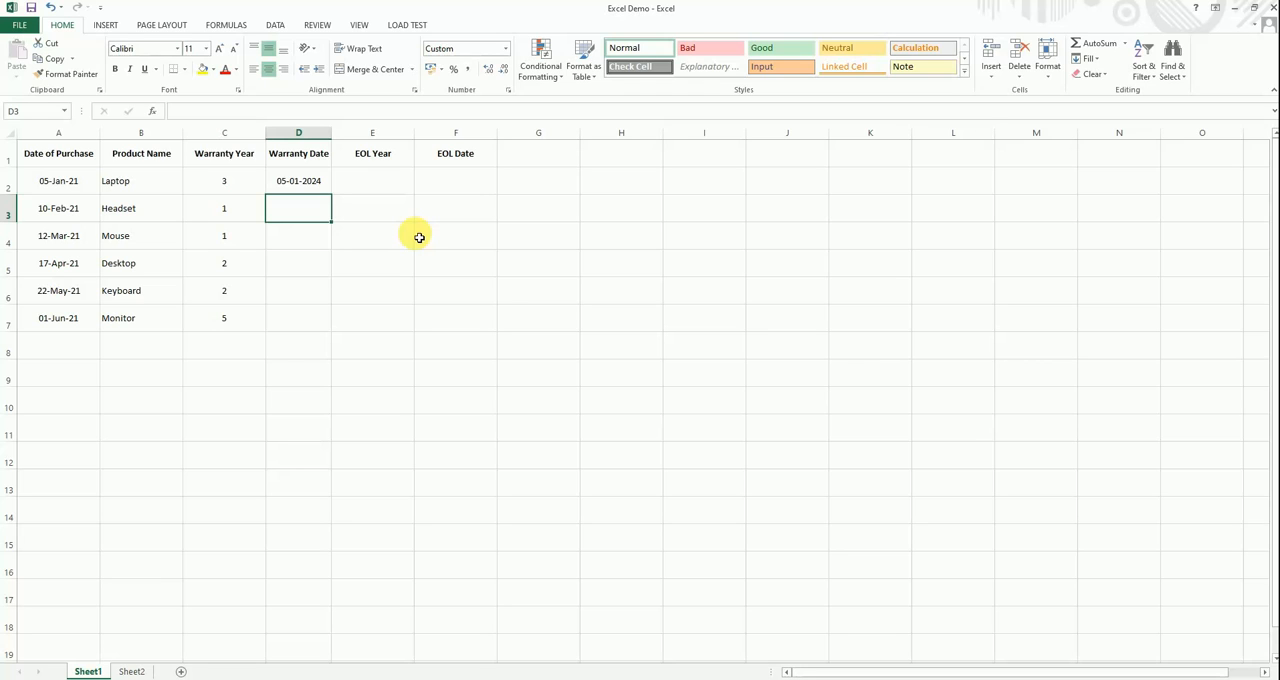
- Fill the Warranty Date formula from D2 down to D7 and check the copied formulas for the other products
click(302, 181)
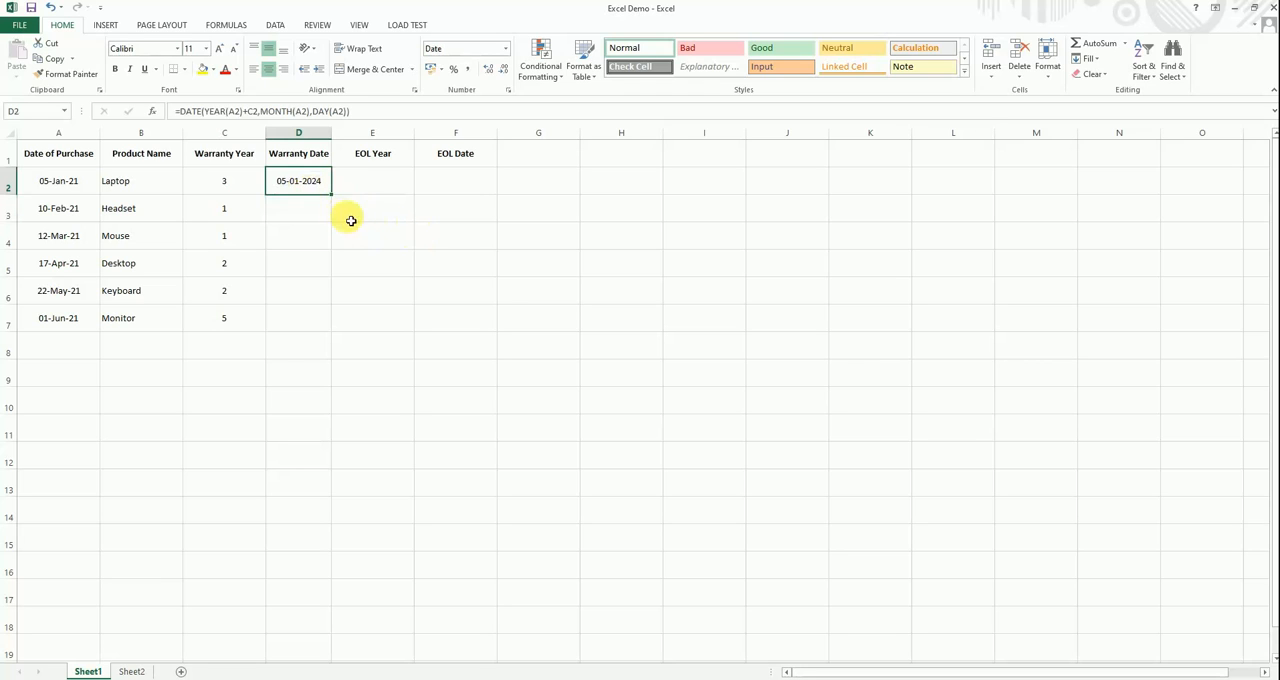
drag(334, 197, 335, 348)
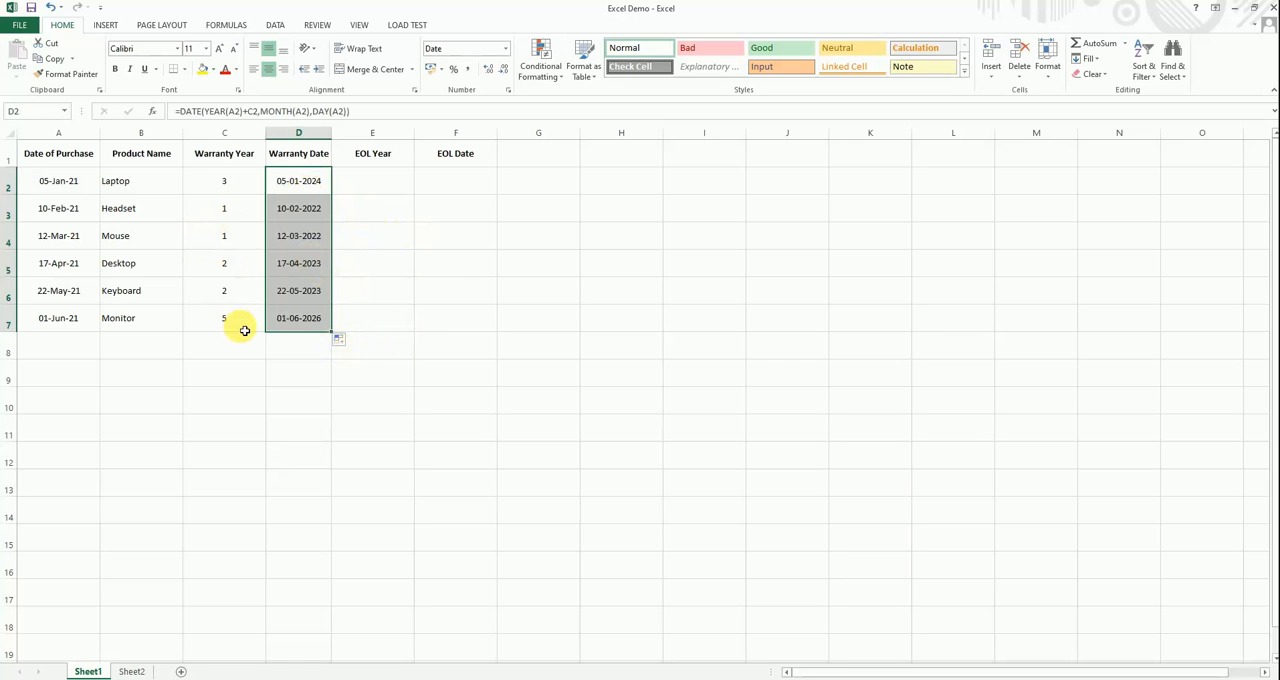
click(294, 326)
click(306, 182)
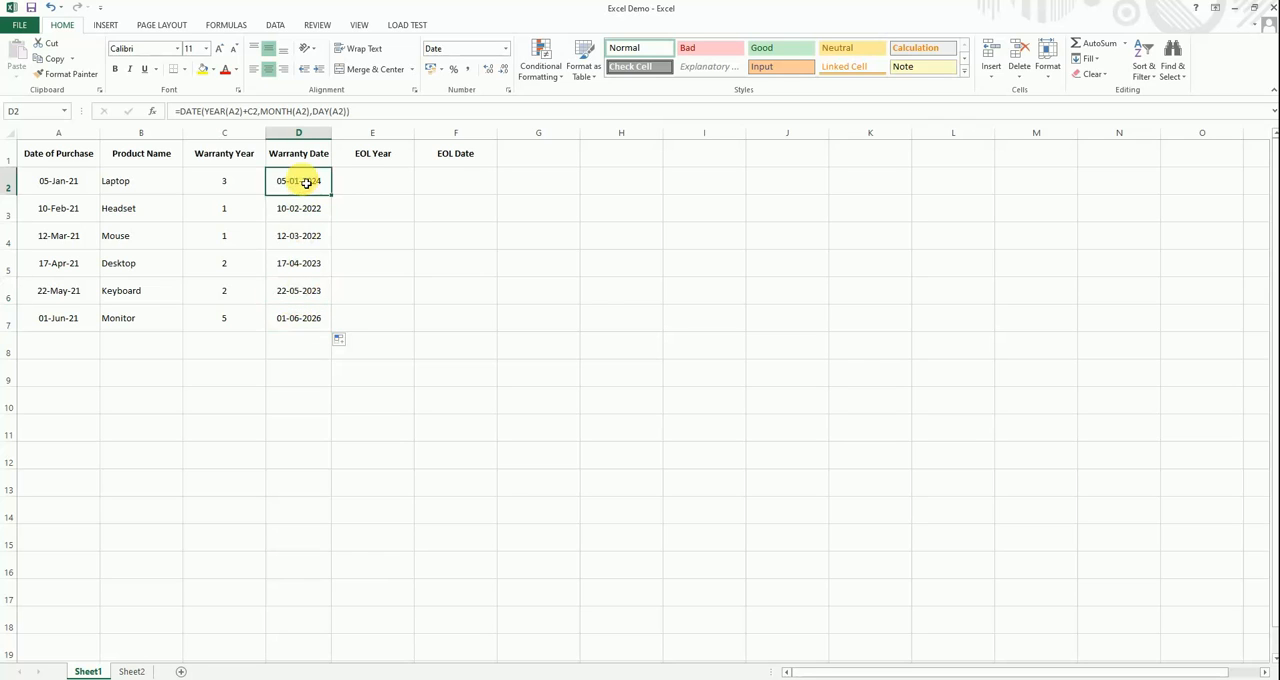
click(314, 240)
click(313, 265)
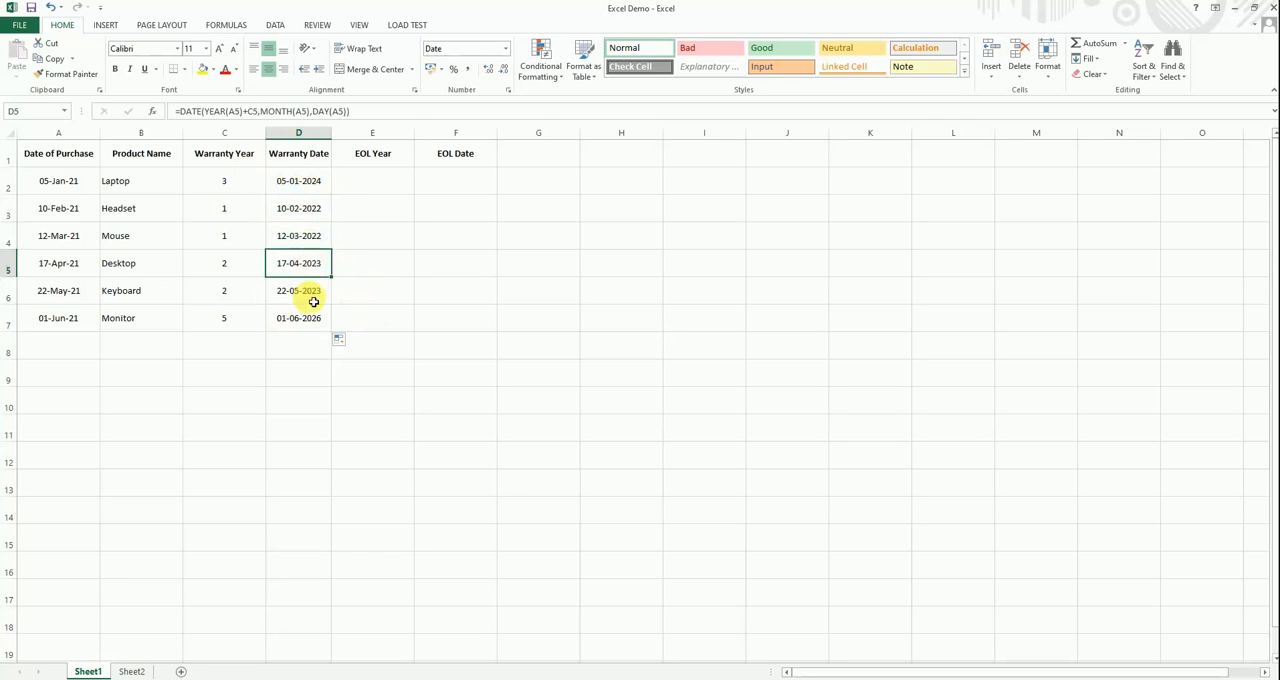
click(313, 298)
click(309, 326)
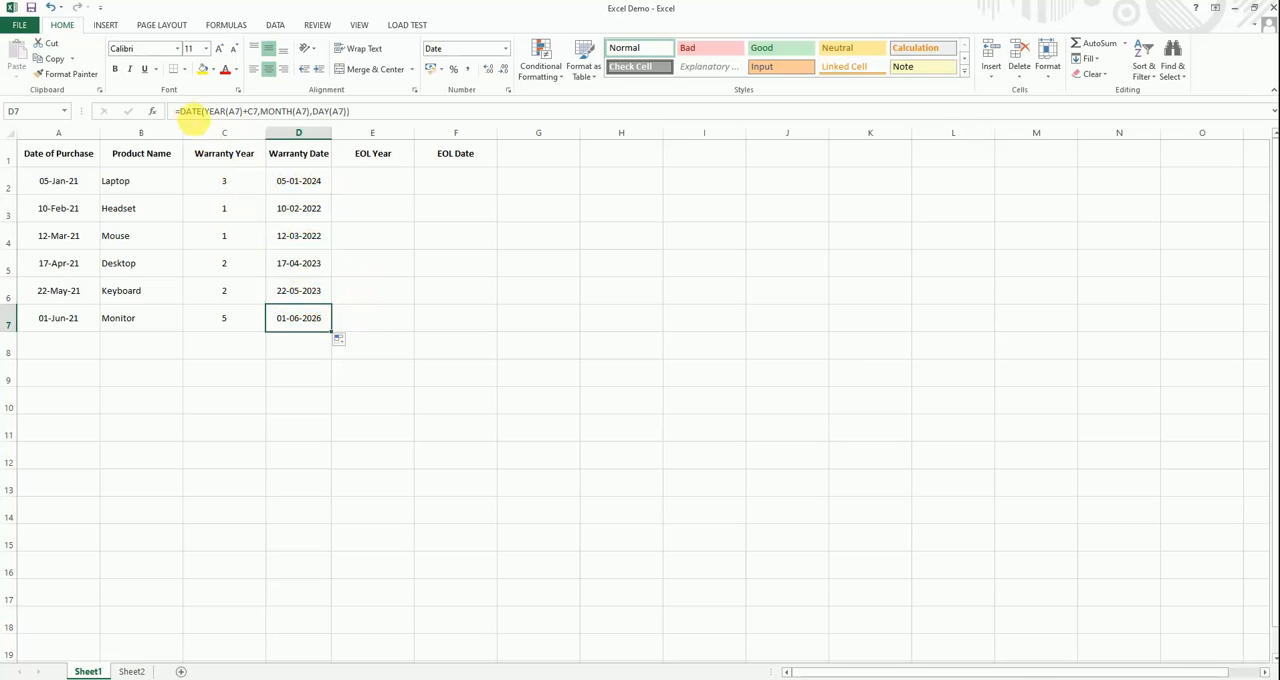
- Enter the EOL Year values 4, 2, 2, 3, 3 and 6 in cells E2 to E7
click(373, 181)
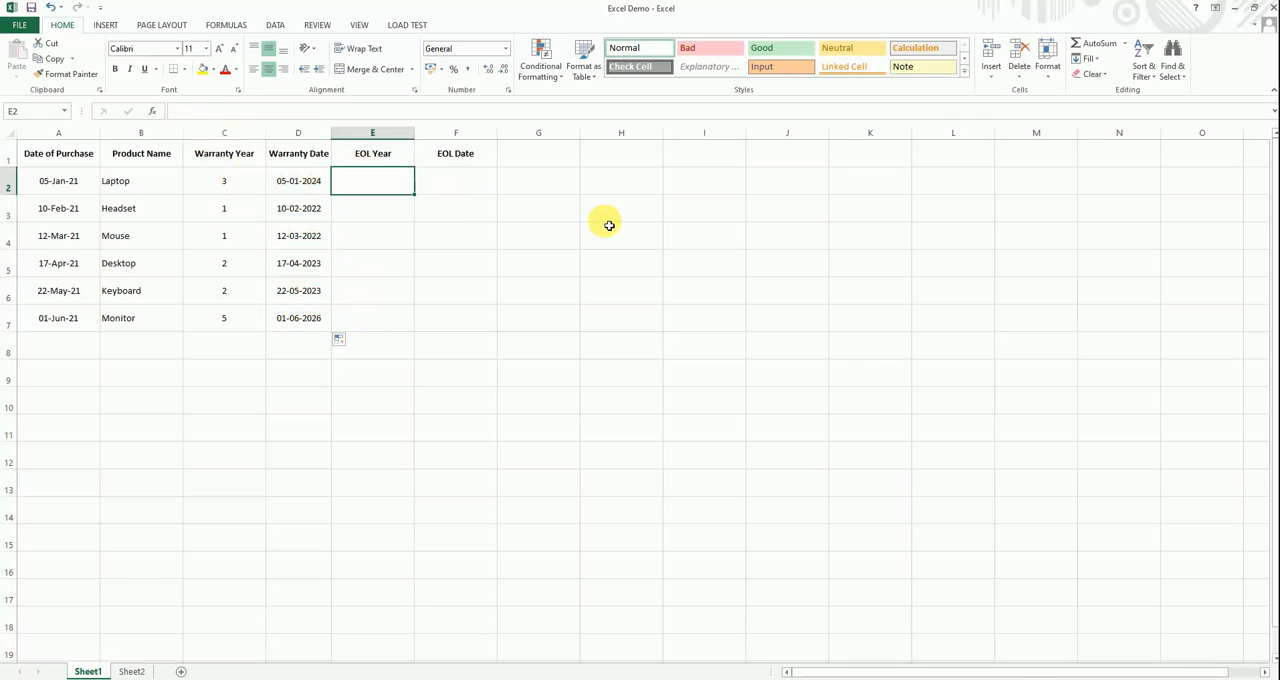
text(4)
key(Return)
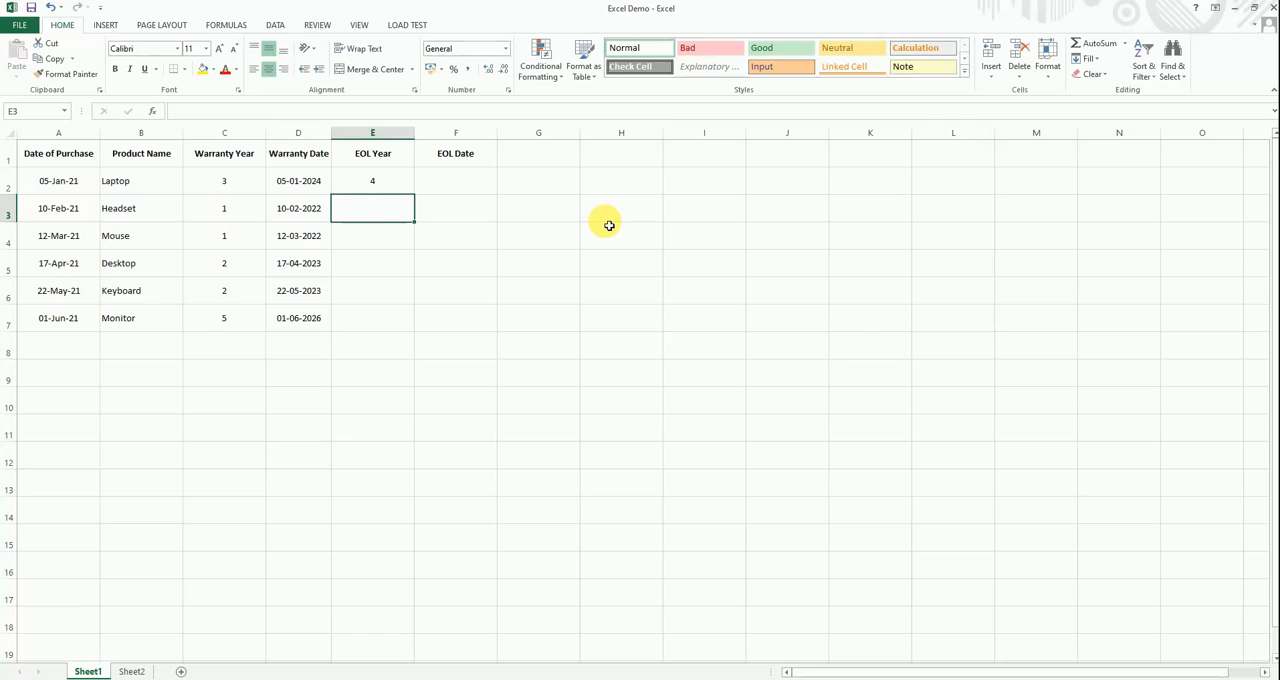
text(2)
key(Return)
text(2)
key(Return)
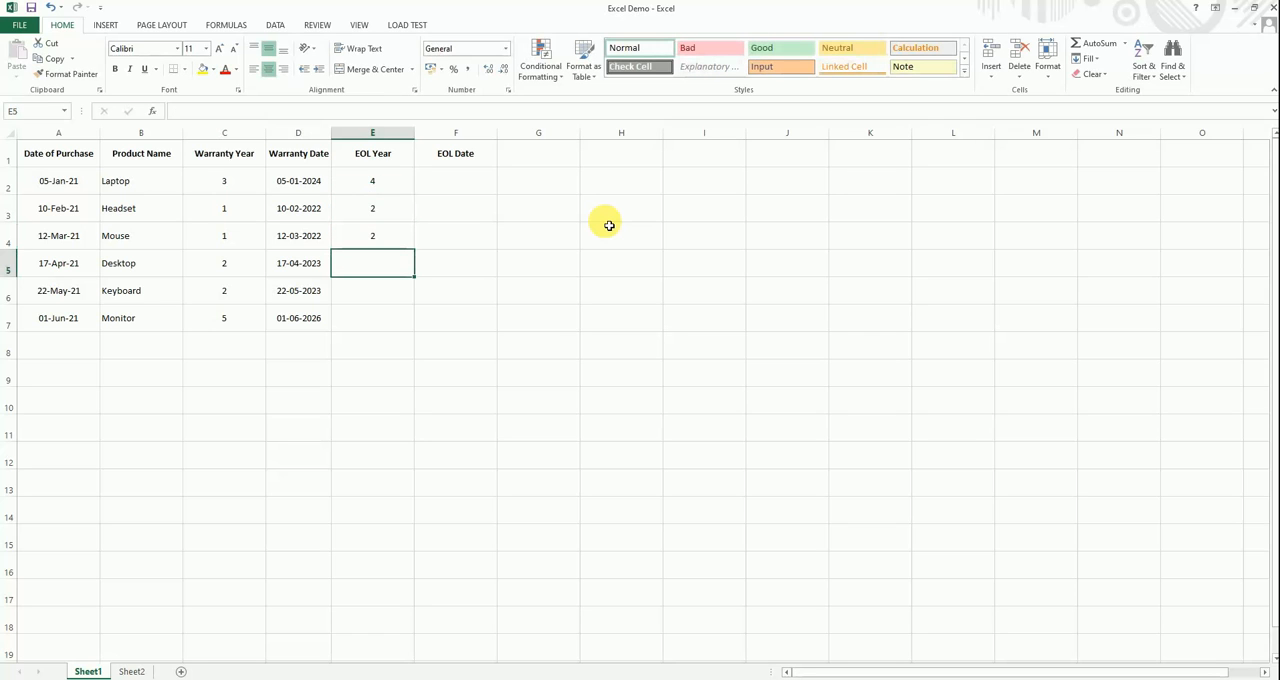
text(3)
key(Return)
text(3)
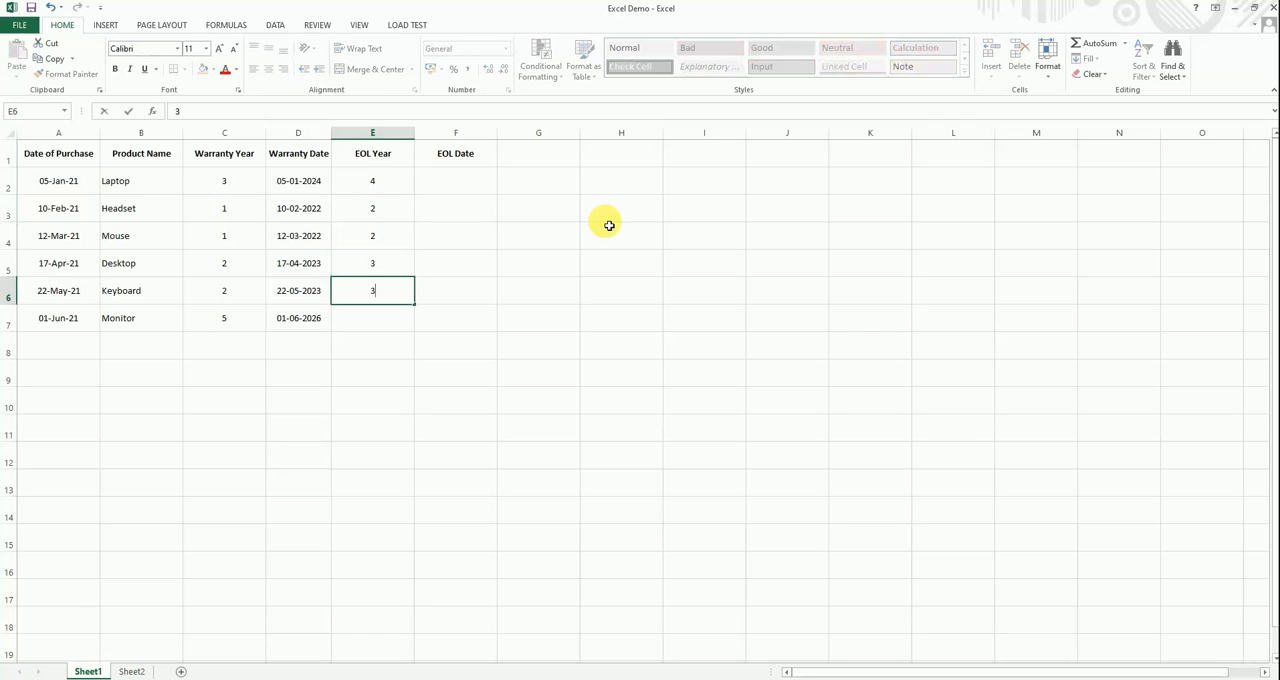
key(Return)
text(6)
key(Up)
key(Up)
key(Up)
key(Up)
key(Up)
key(Up)
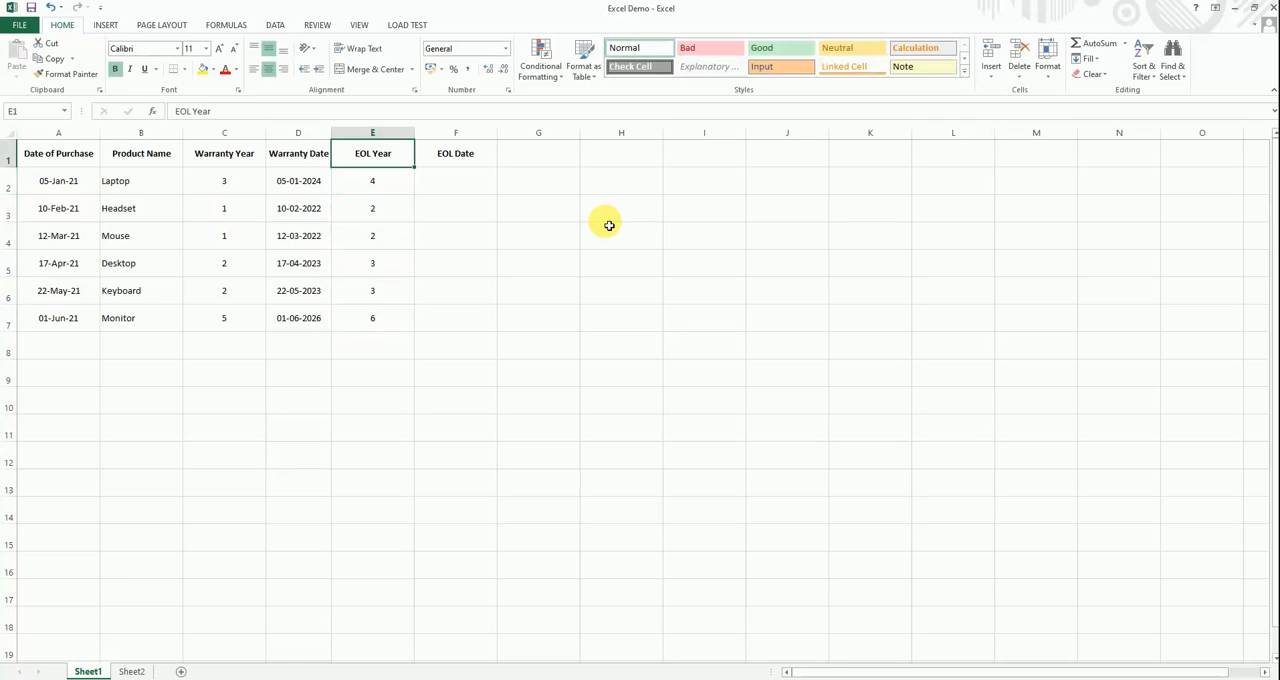
key(Down)
key(Left)
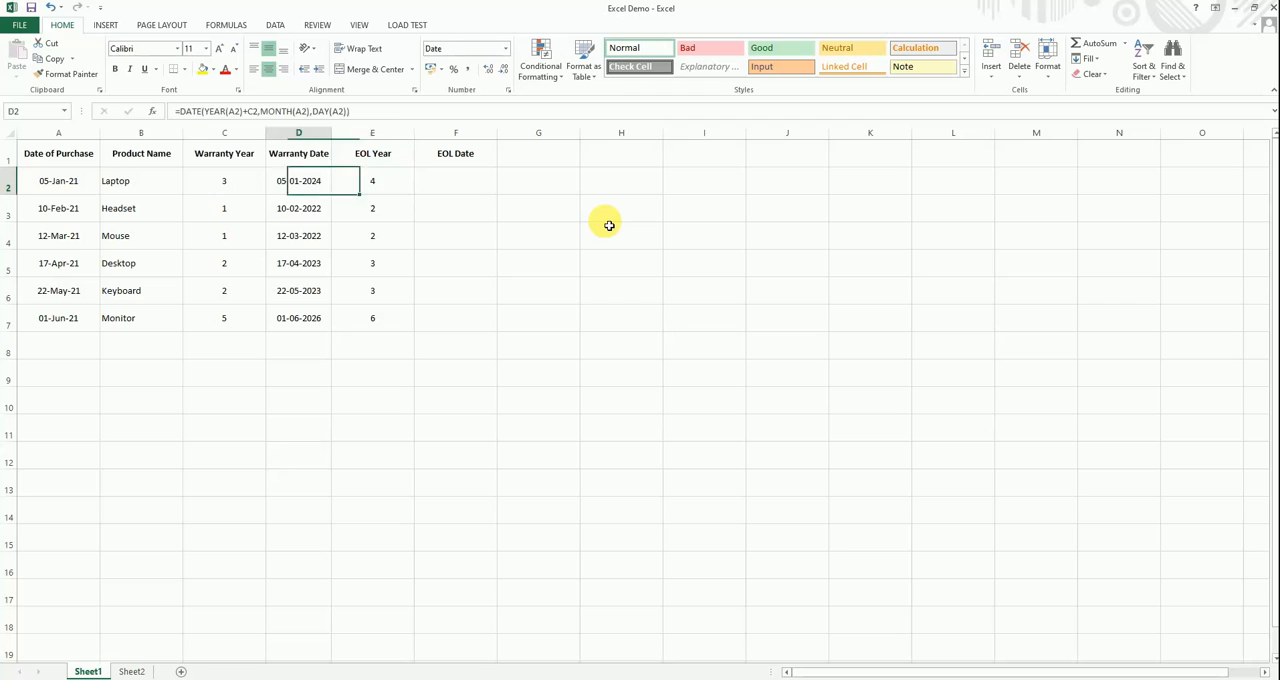
key(Left)
key(Right)
key(Right)
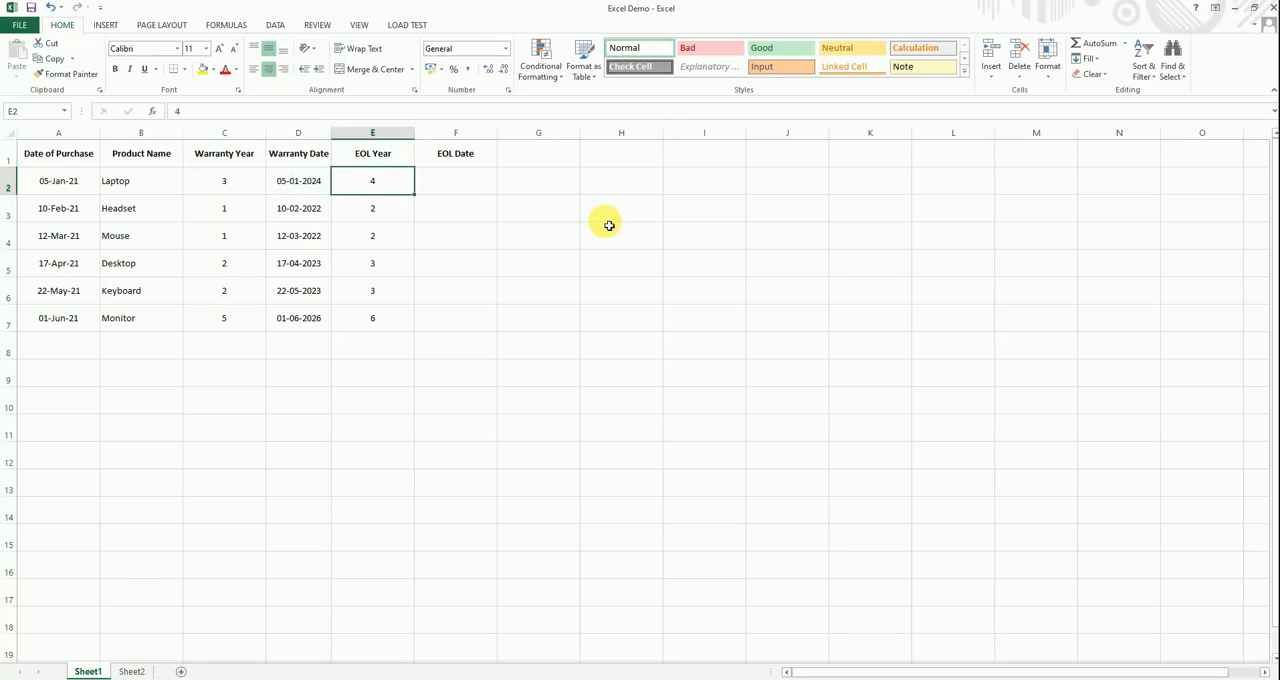
- Enter the Laptop's EOL Date formula =A2+(365 * E2) in cell F2
key(Right)
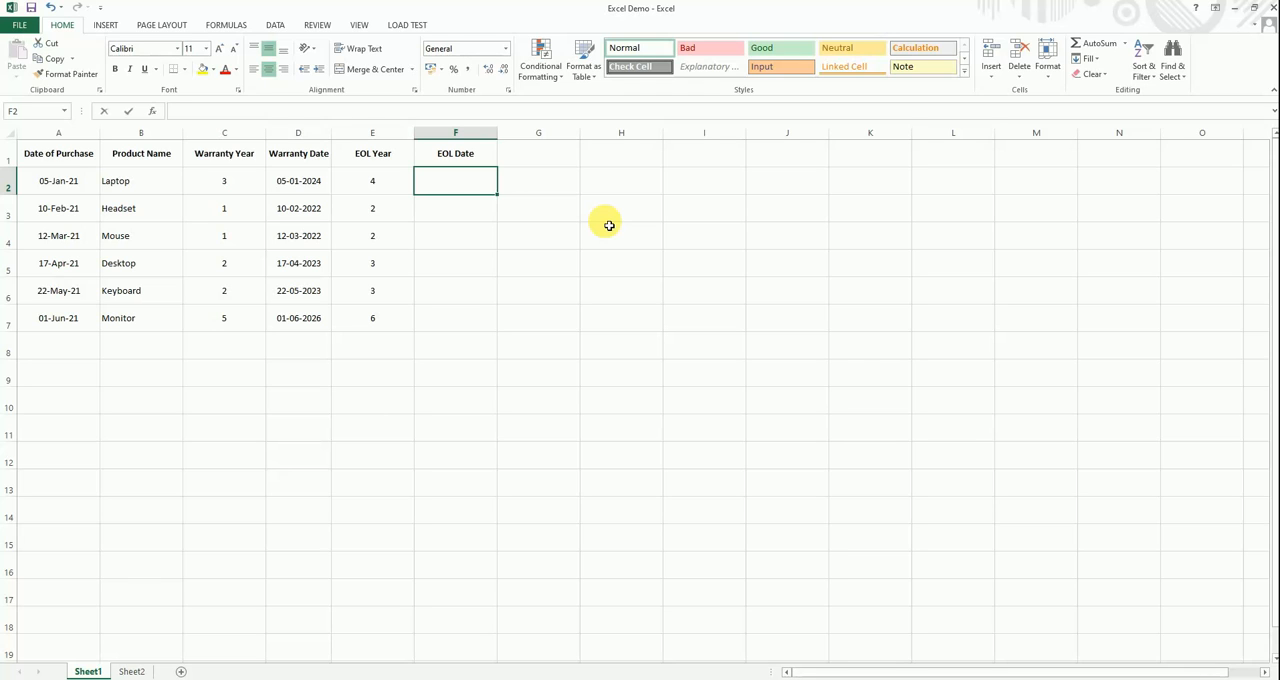
text(=)
key(Left)
key(Left)
key(Left)
key(Left)
key(Left)
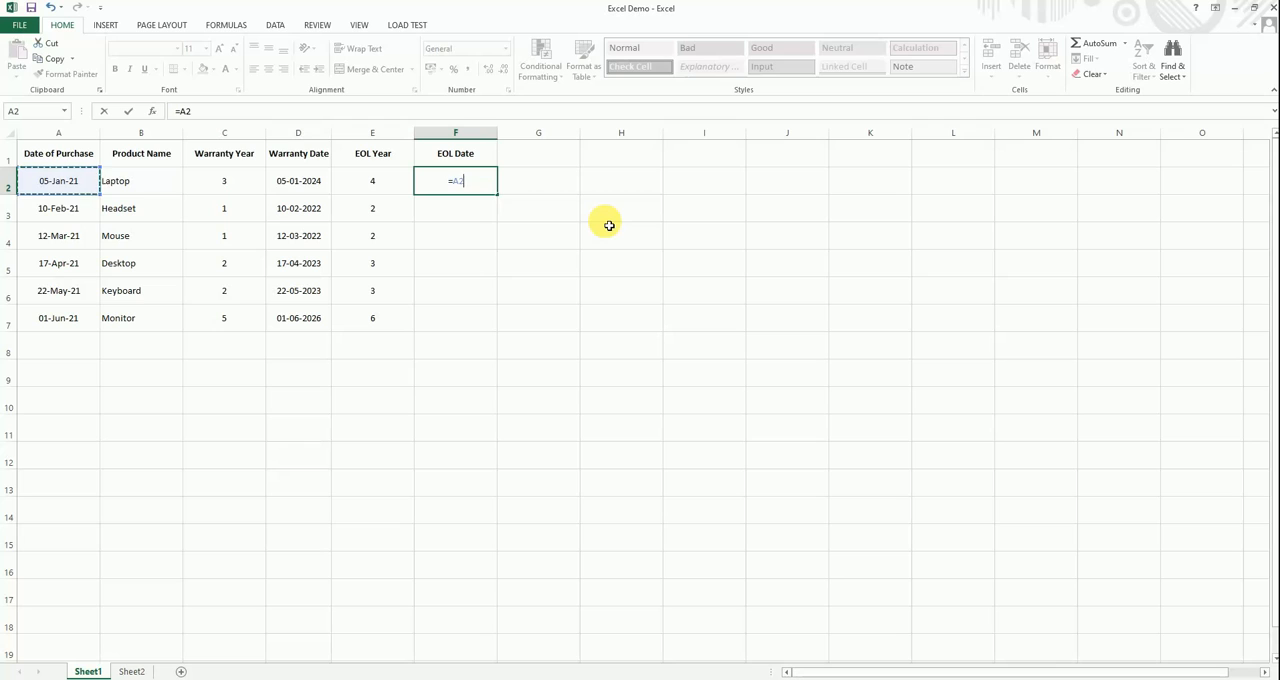
text(+(365)
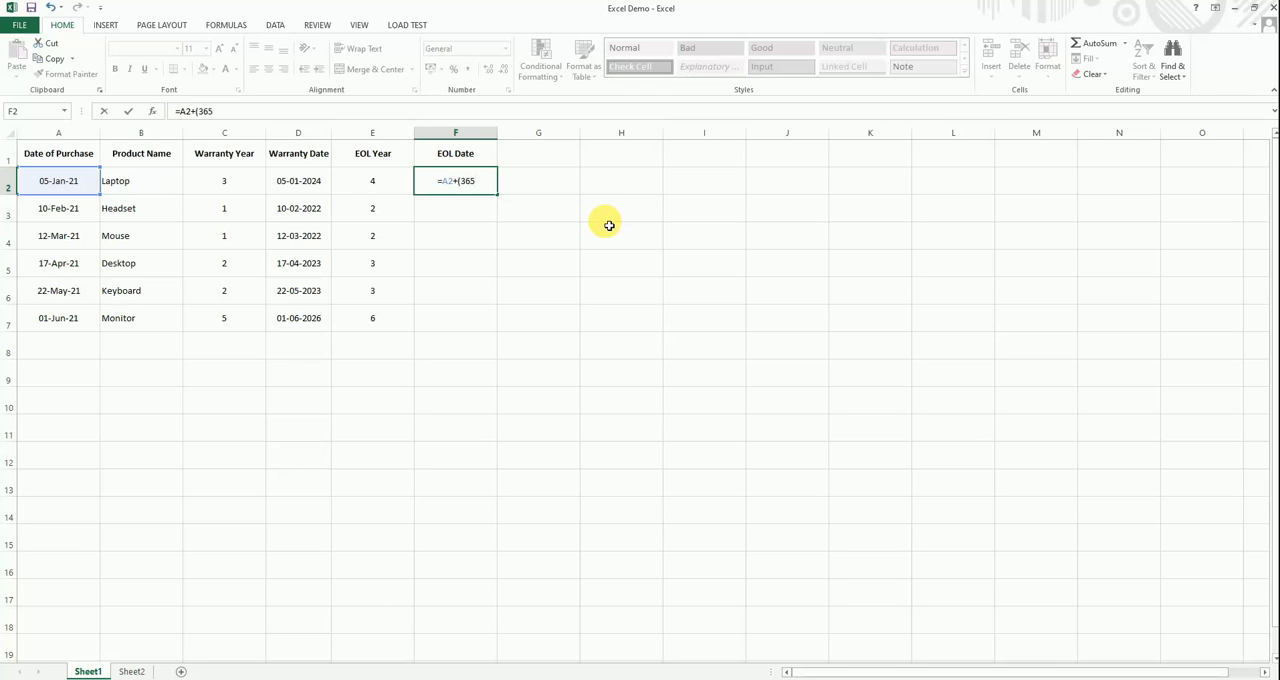
text(*)
key(Left)
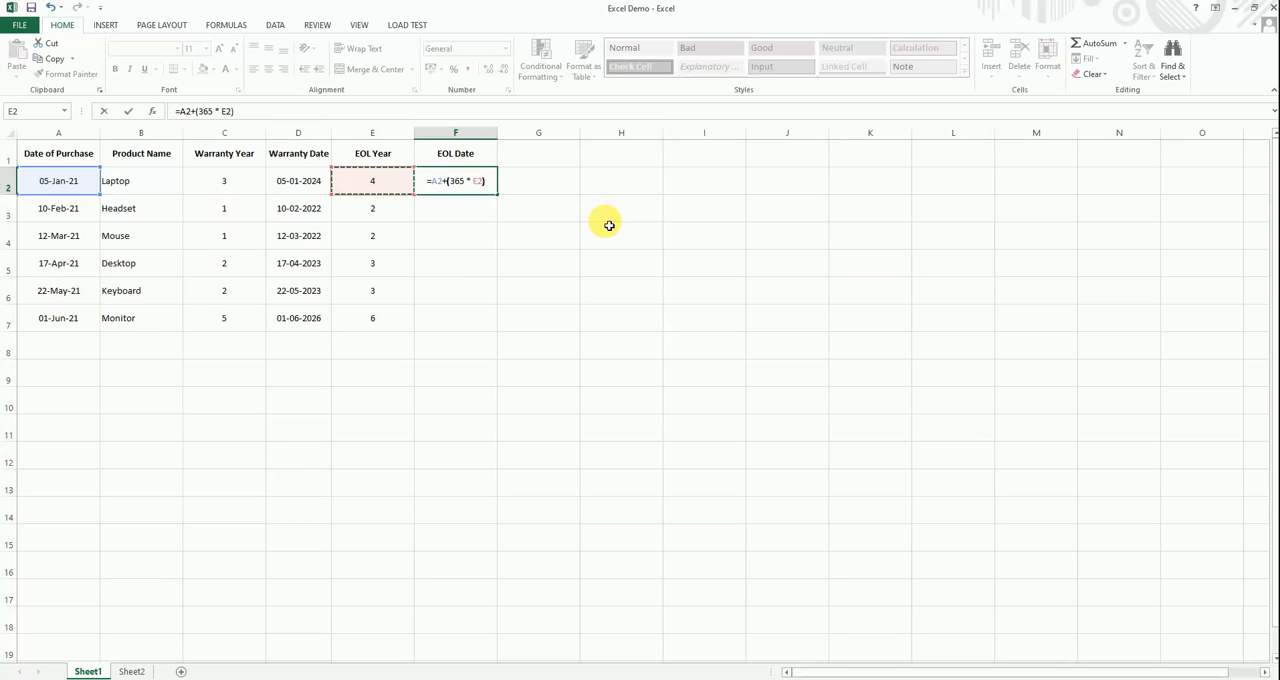
text())
key(Return)
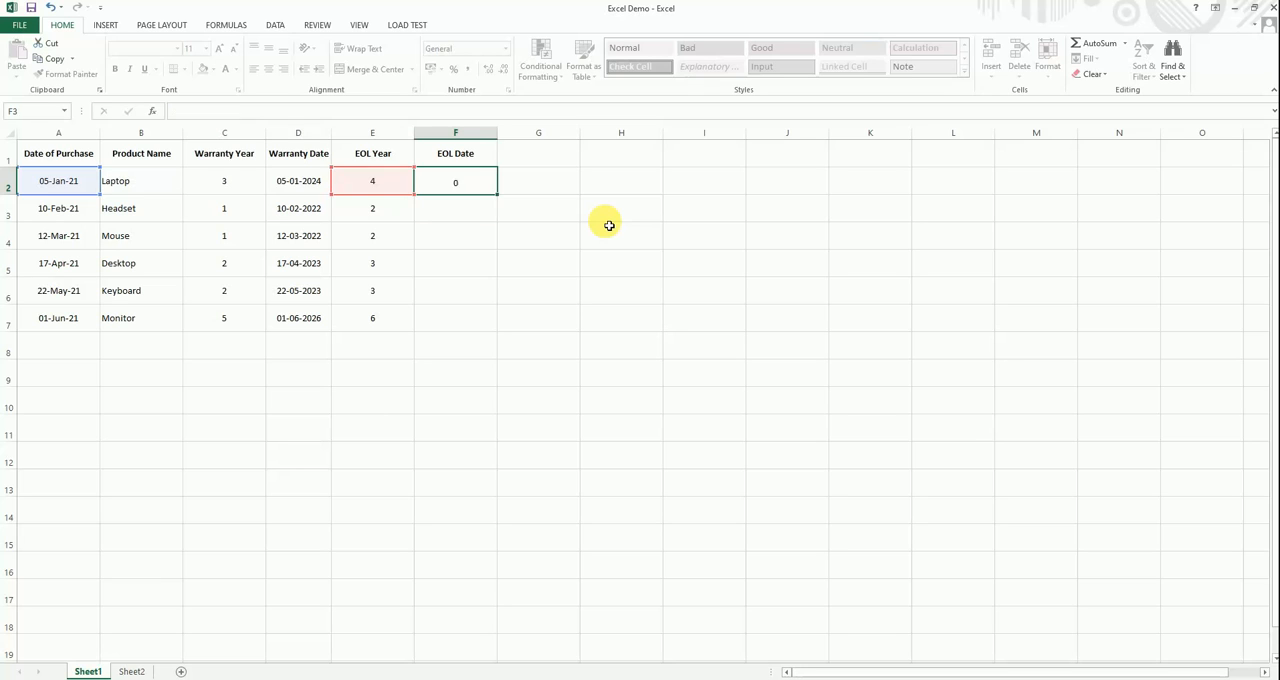
- Format F2 as a Date of type *14-03-2012 and fill its EOL Date formula down to F7
key(Up)
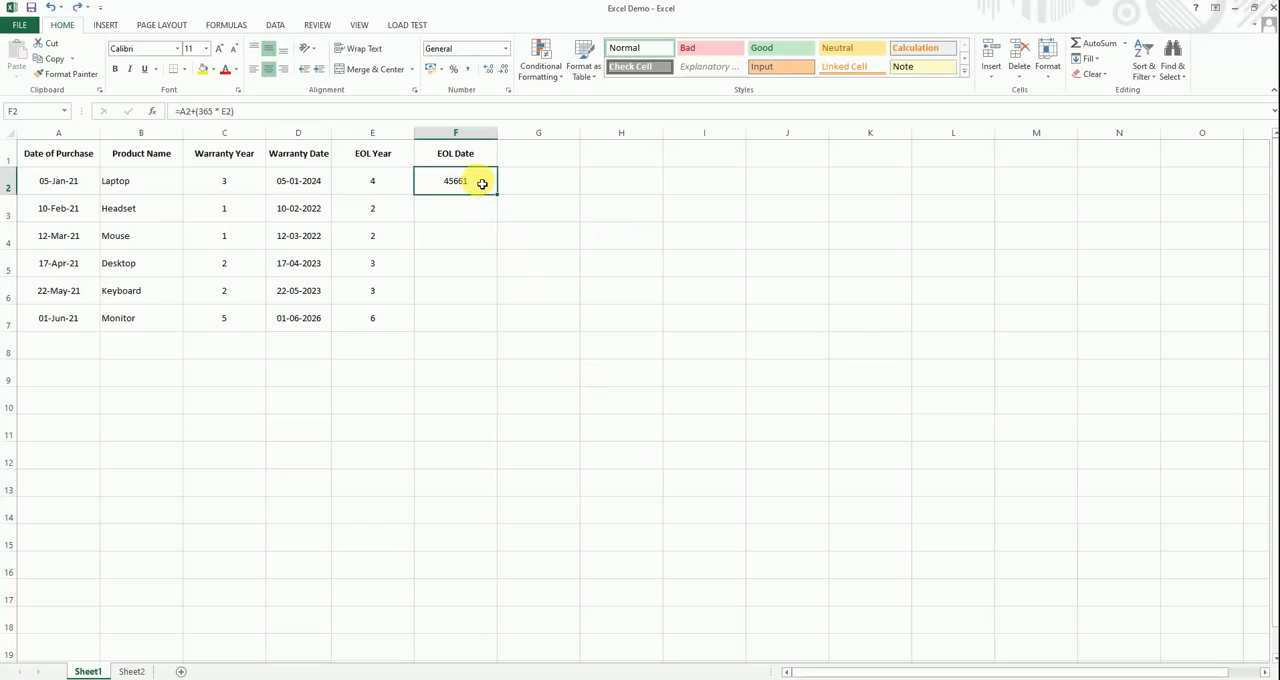
right_click(480, 183)
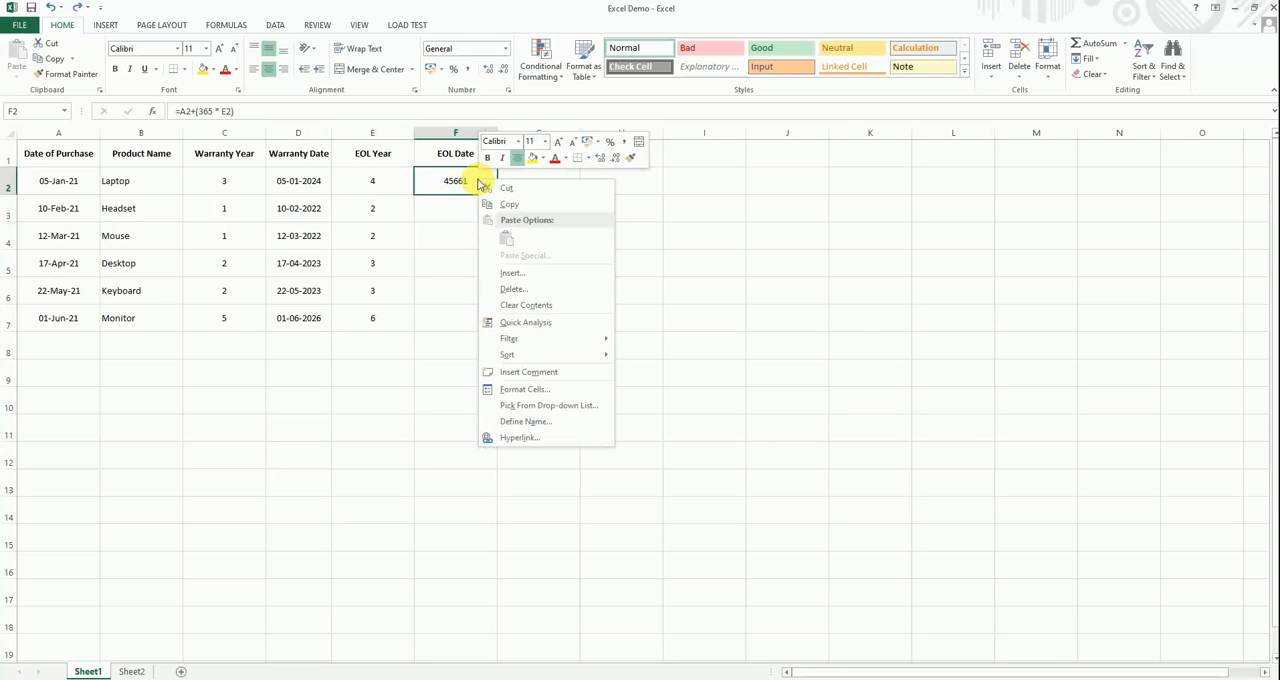
click(553, 396)
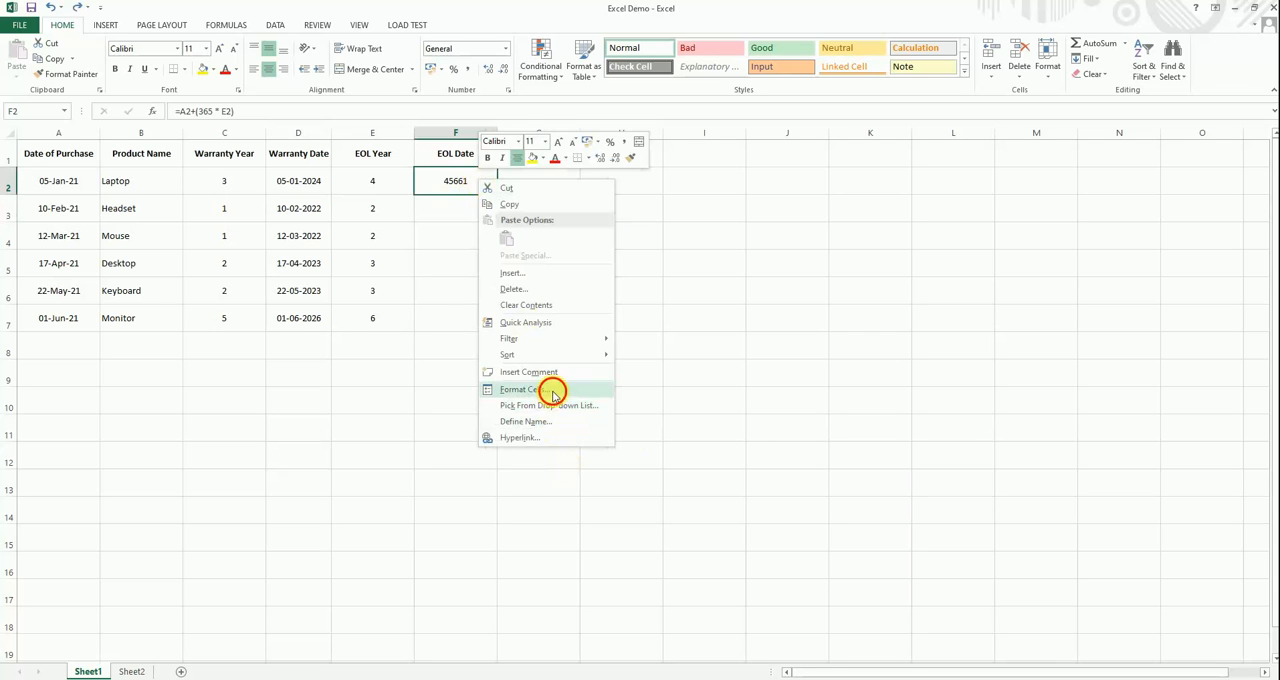
click(411, 324)
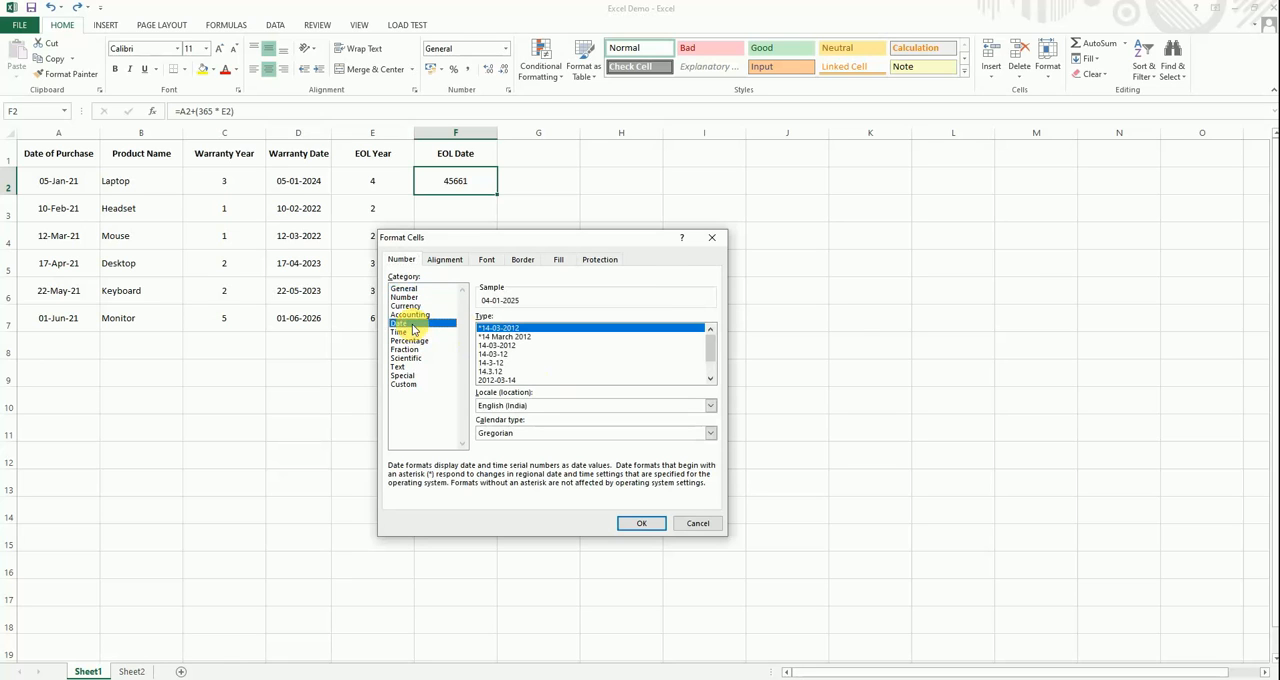
click(642, 523)
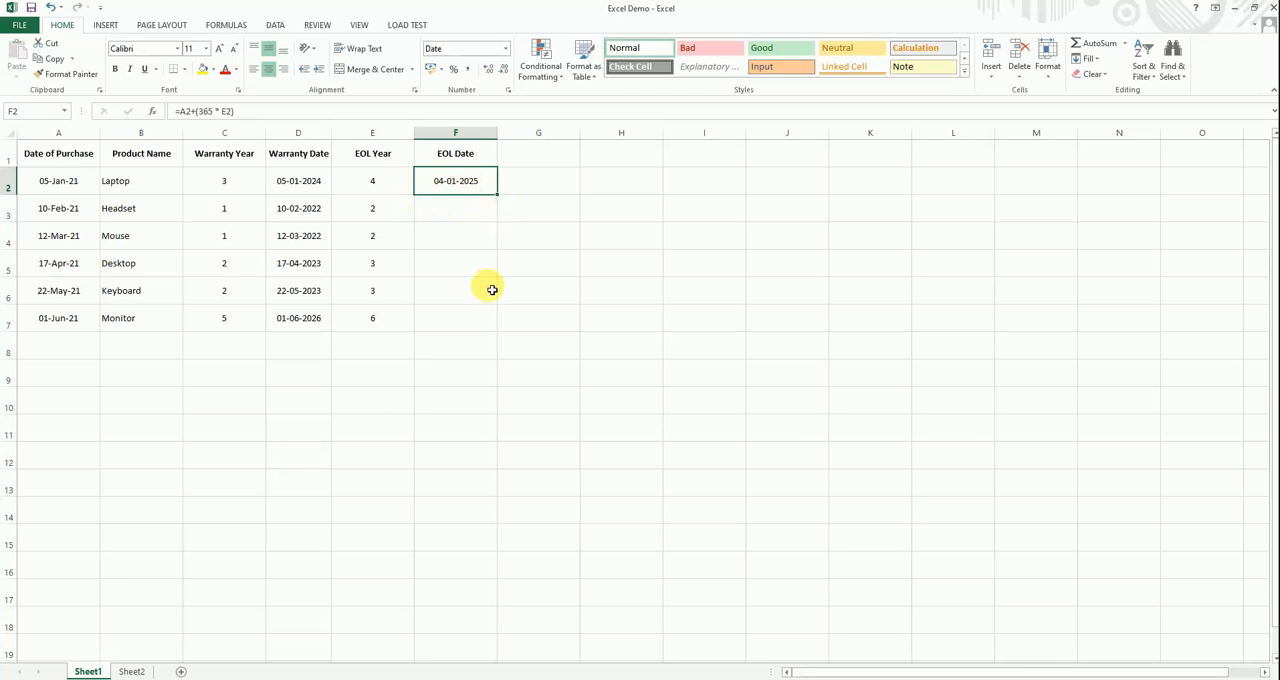
double_click(497, 194)
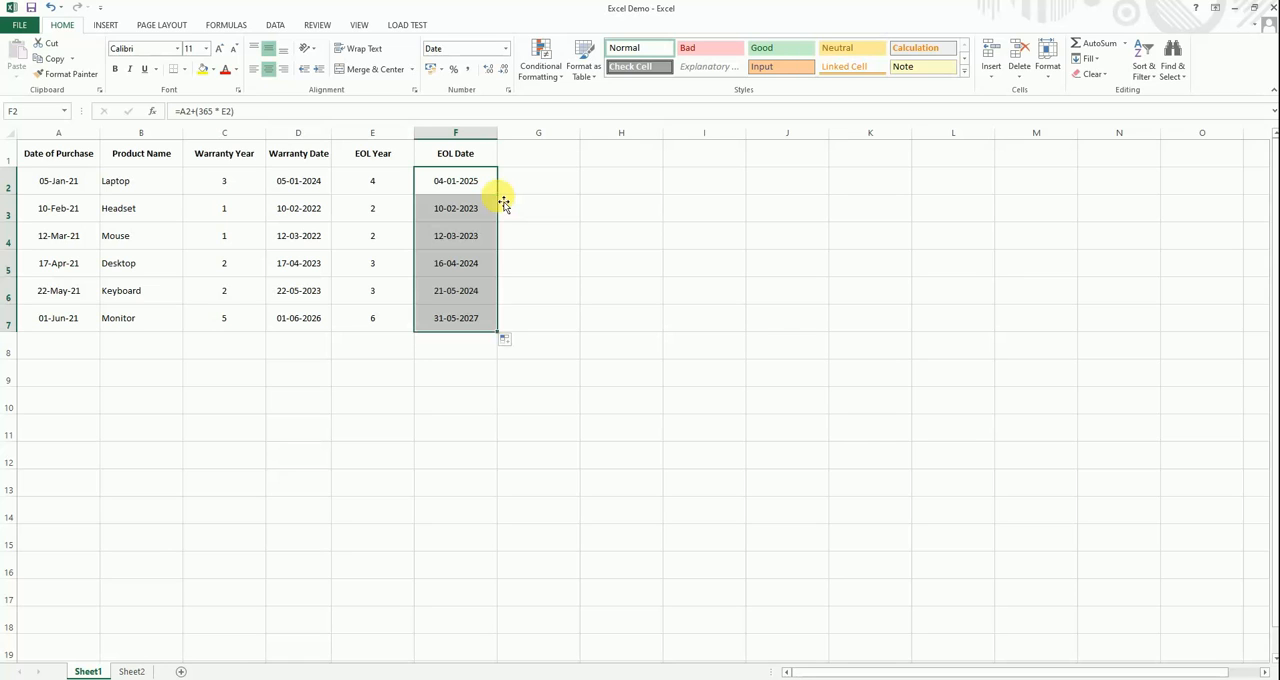
- Compare the DATE formulas in the Warranty Date column with the 365-day formulas in the EOL Date column, especially in D7 and F7
click(468, 338)
click(333, 319)
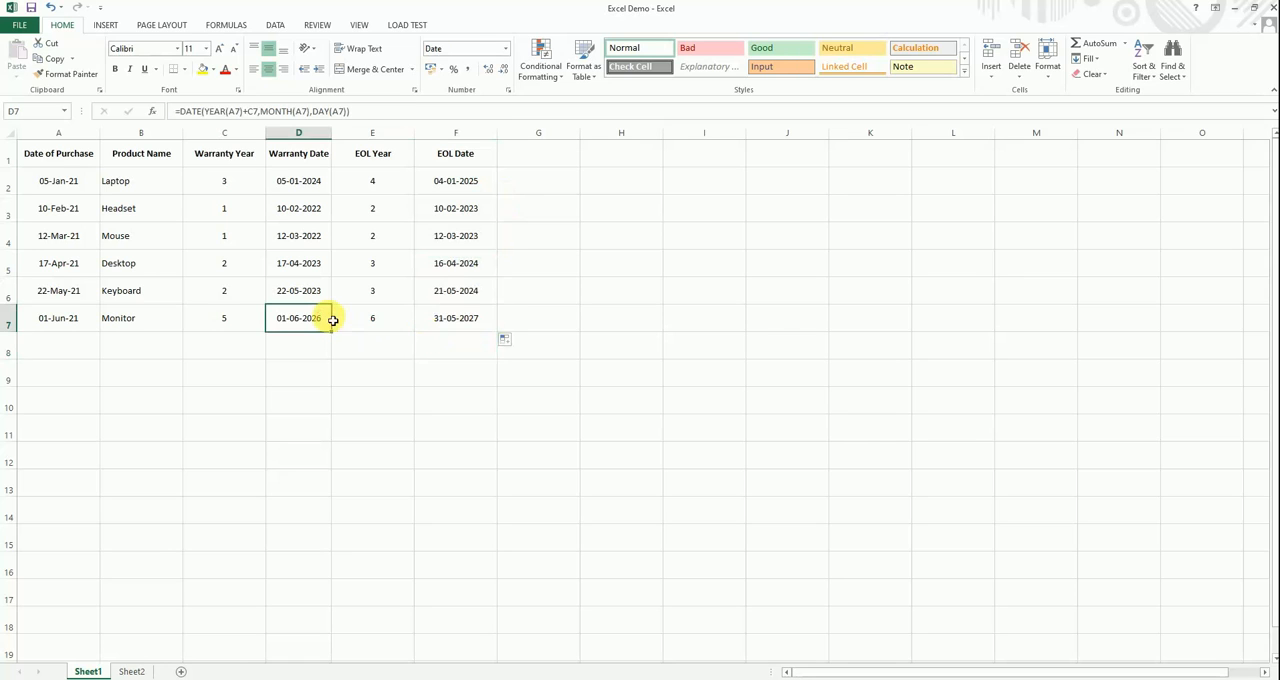
click(486, 321)
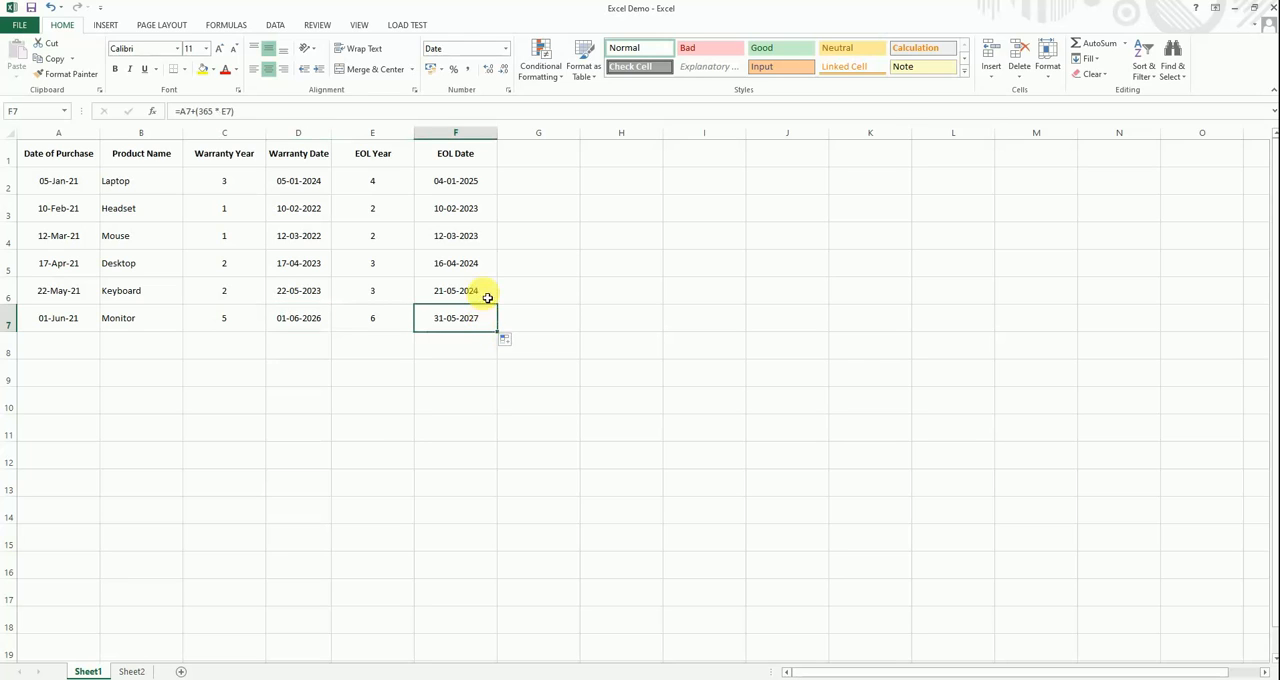
click(456, 208)
click(457, 178)
click(457, 318)
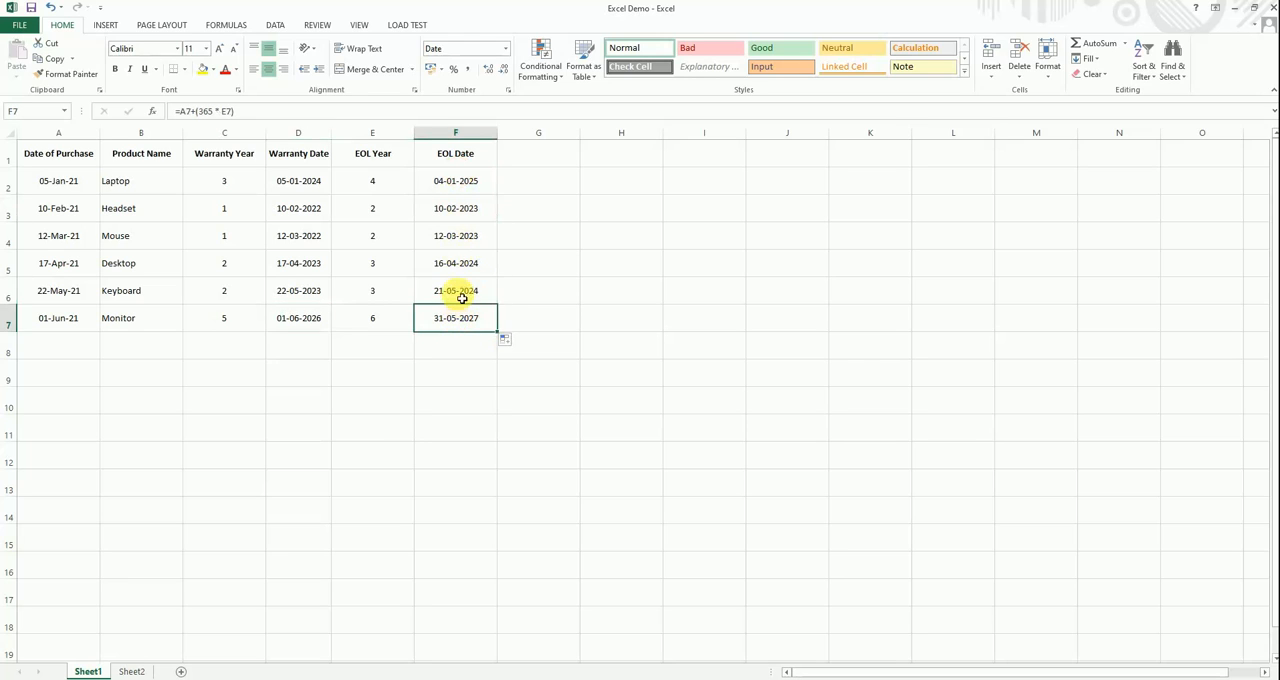
click(457, 290)
click(299, 316)
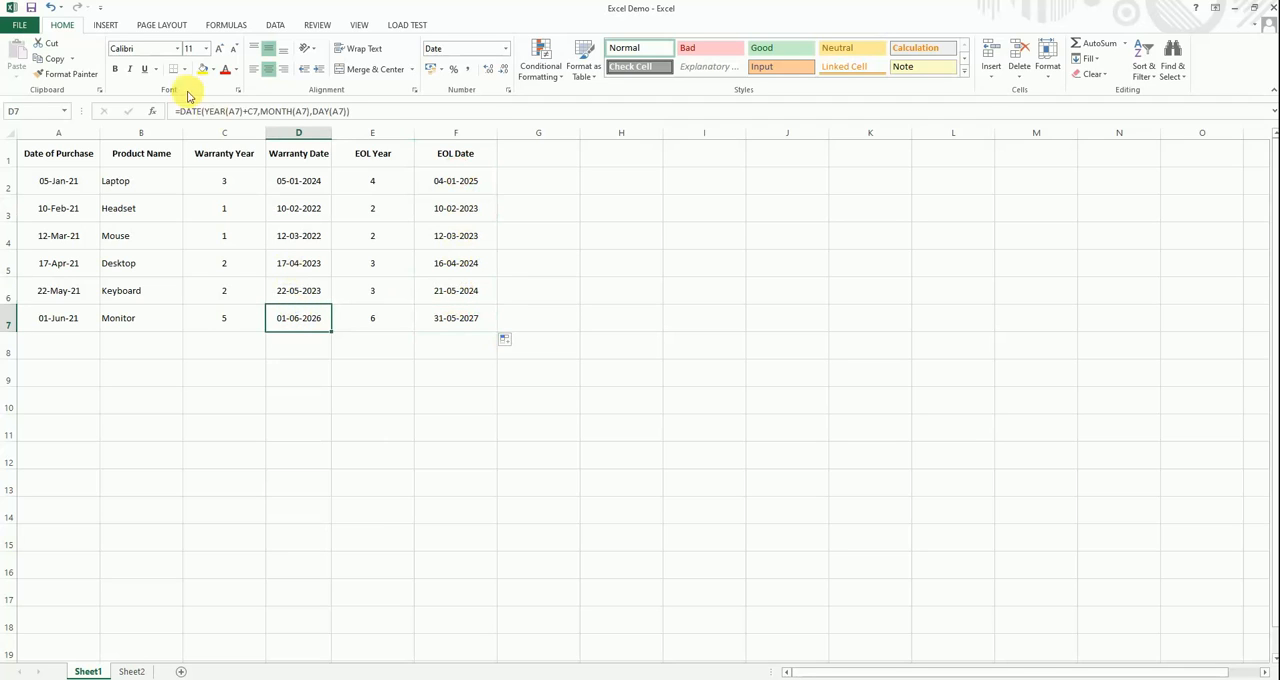
click(453, 325)
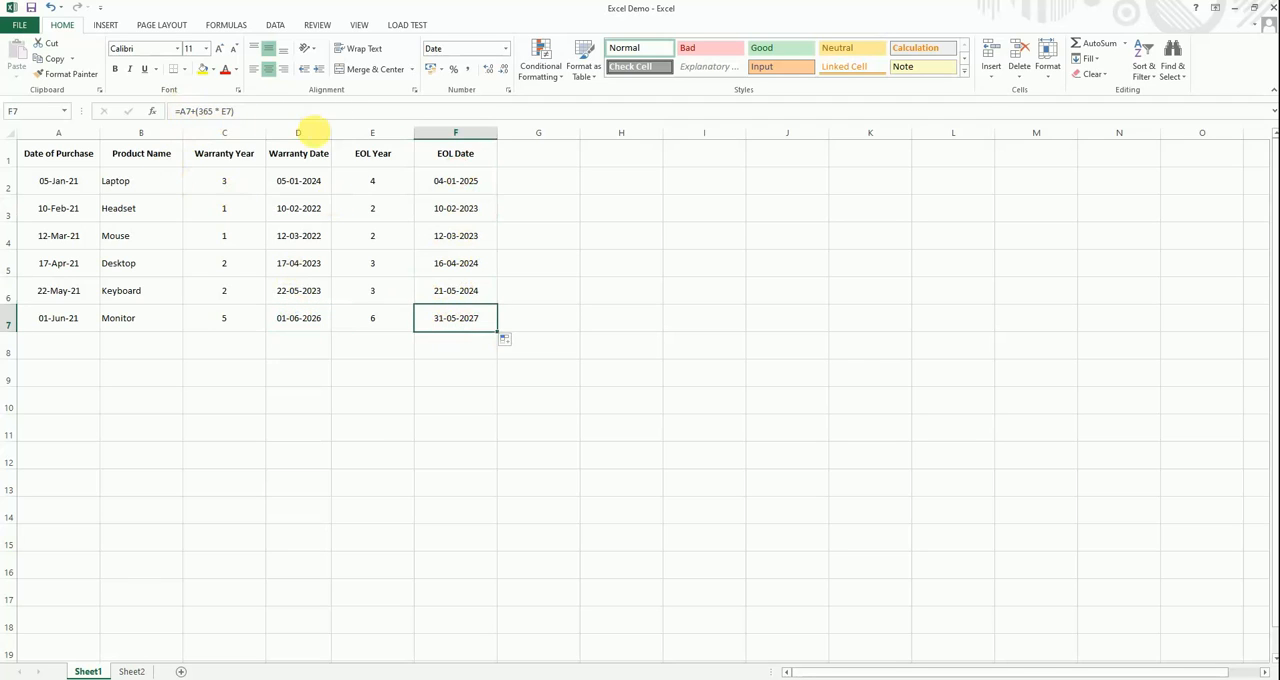
click(479, 300)
click(471, 328)
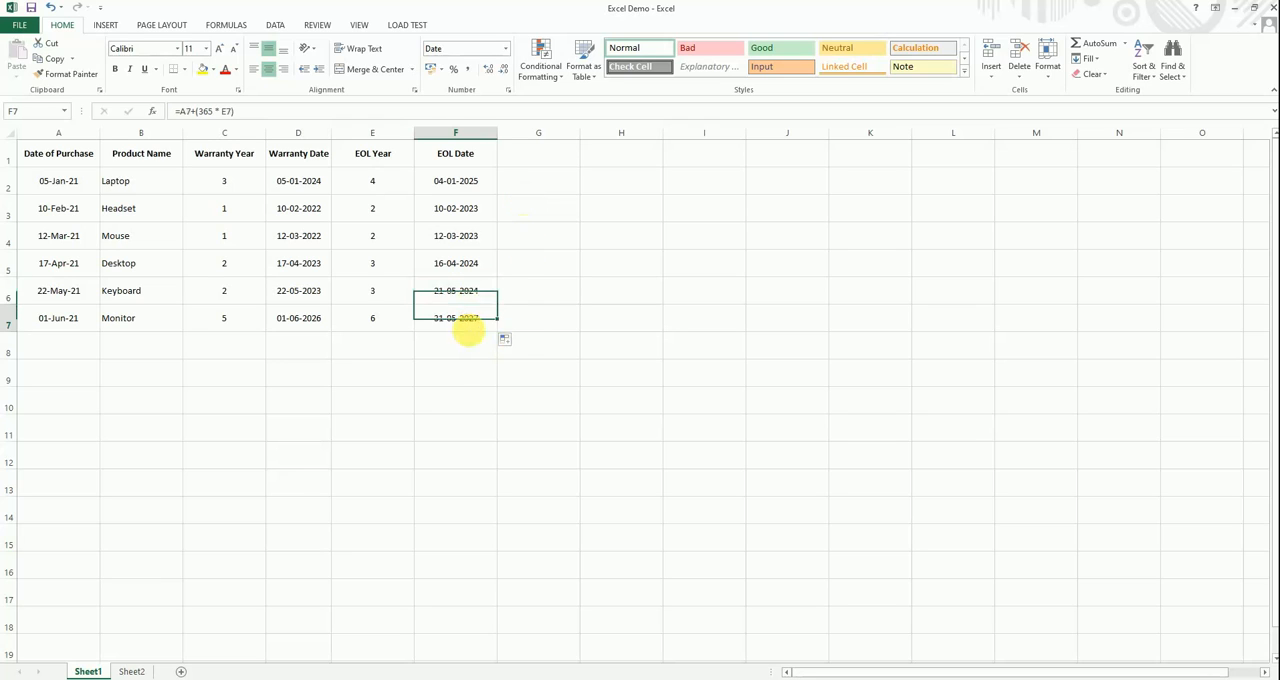